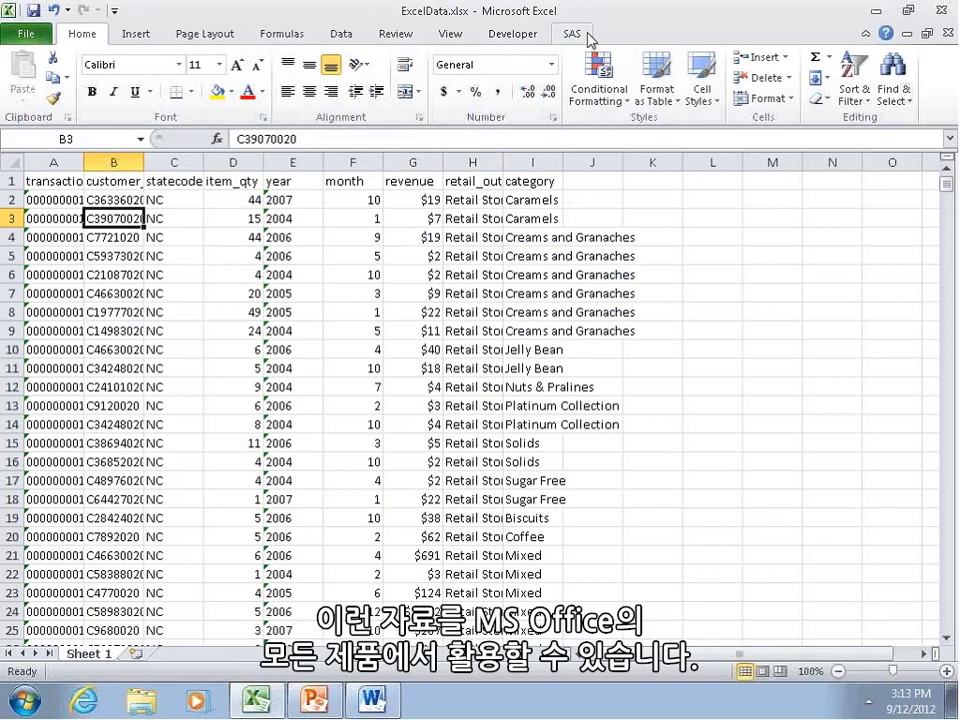
Switch the Excel ribbon to the SAS add-in's commands.
{"action": "left_click", "coordinate": [571, 34]}
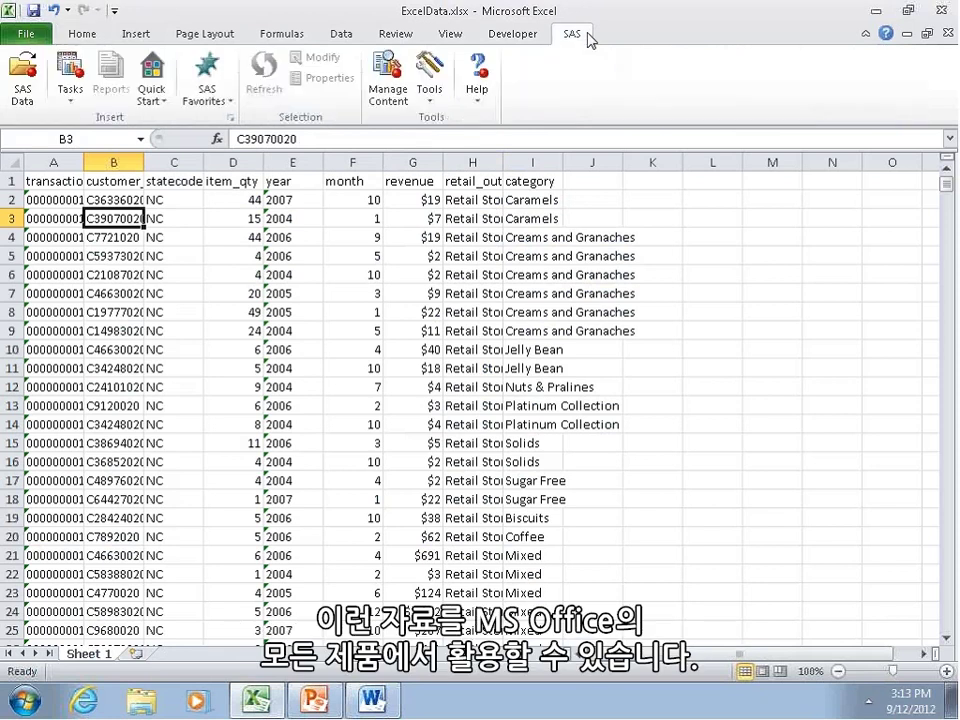
Start the One-Way Frequencies task from SAS Tasks > Describe.
{"action": "left_click", "coordinate": [70, 80]}
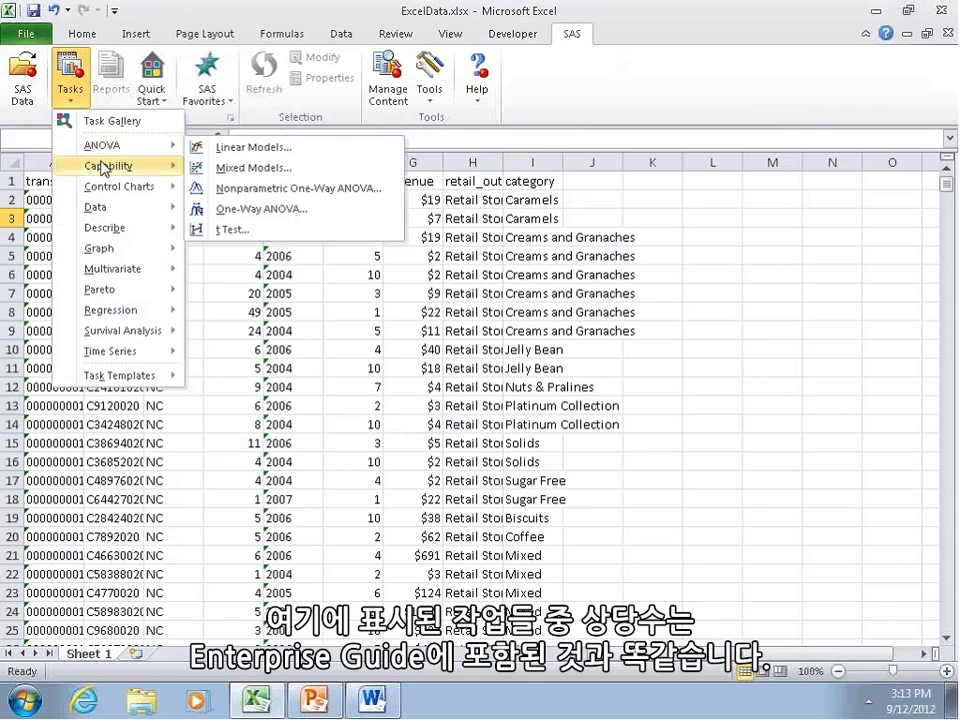
{"action": "mouse_move", "coordinate": [121, 210]}
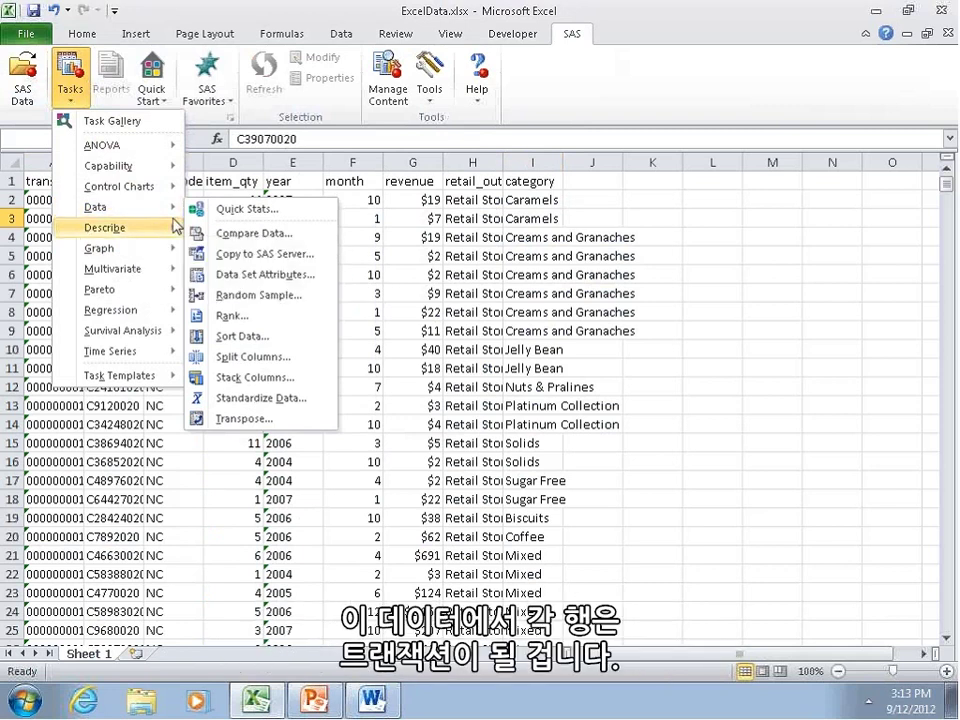
{"action": "mouse_move", "coordinate": [176, 227]}
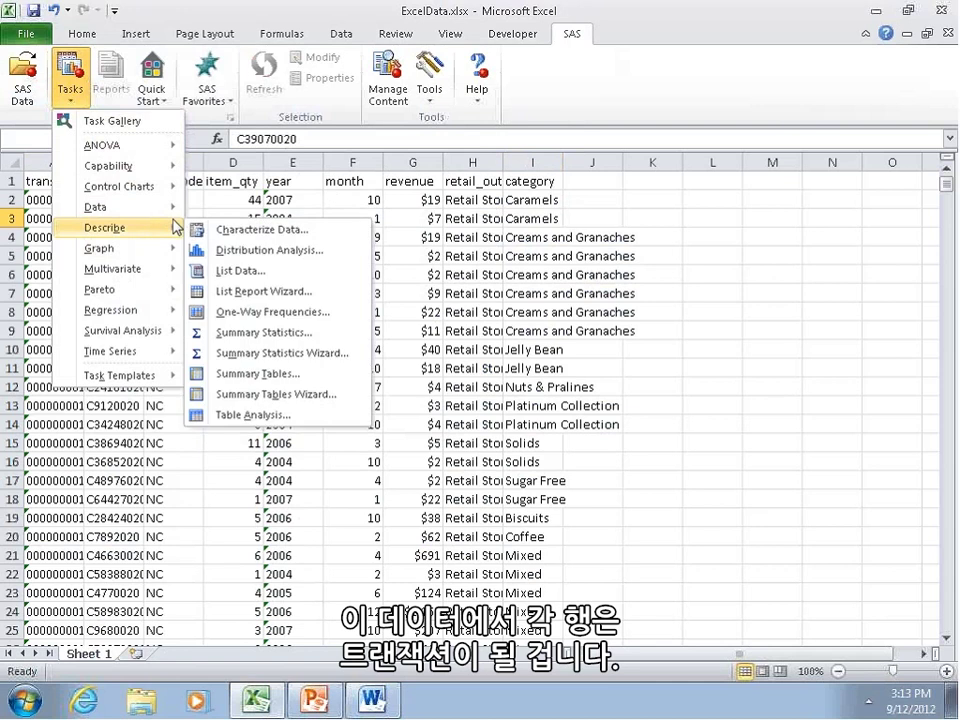
{"action": "left_click", "coordinate": [252, 311]}
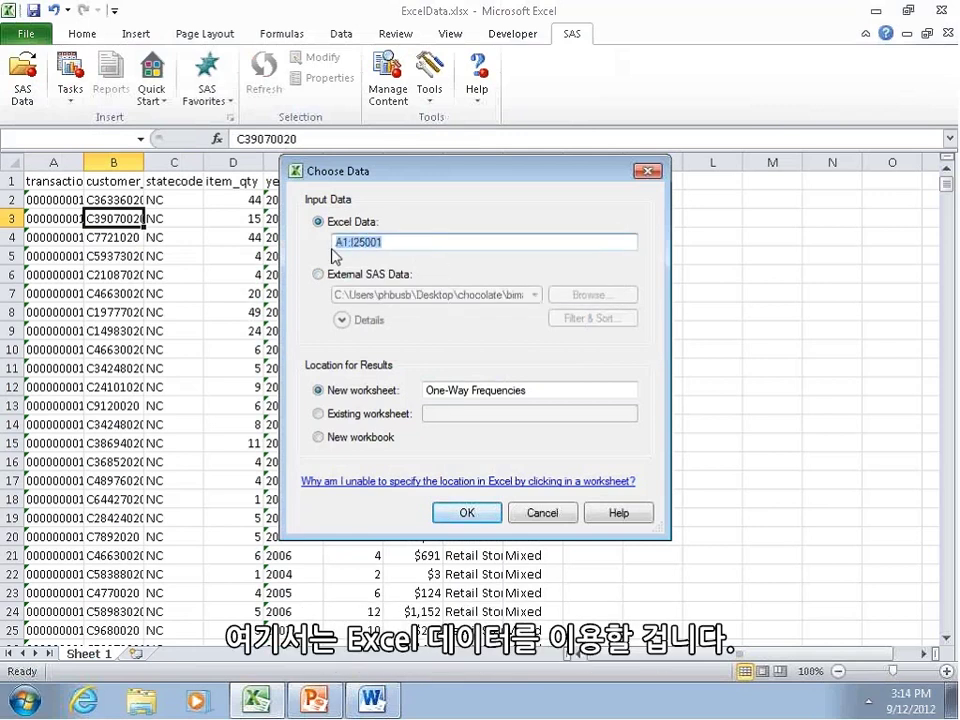
Run One-Way Frequencies on range A1:I25001 with retail_outlet_type_cd as the analysis variable.
{"action": "left_click", "coordinate": [408, 248]}
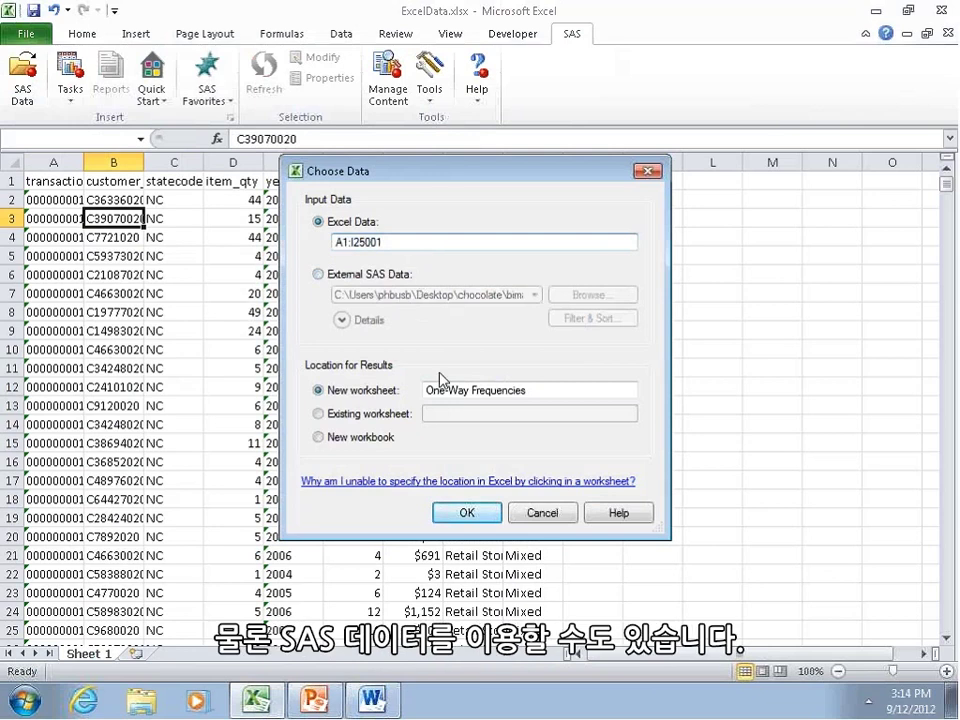
{"action": "left_click", "coordinate": [466, 512]}
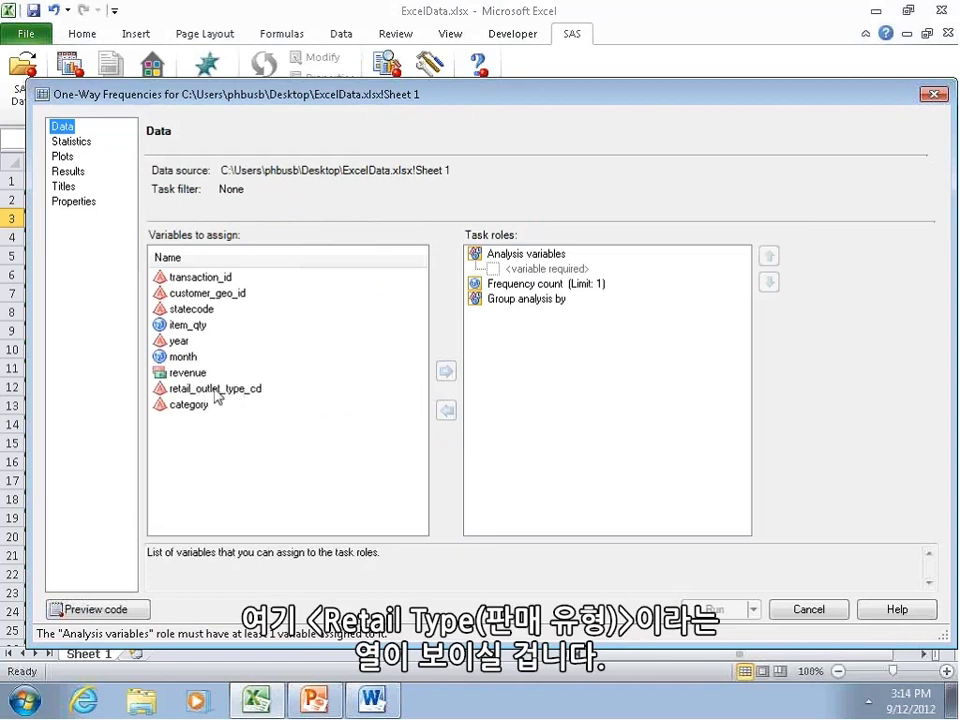
{"action": "left_click_drag", "start_coordinate": [208, 392], "coordinate": [538, 272]}
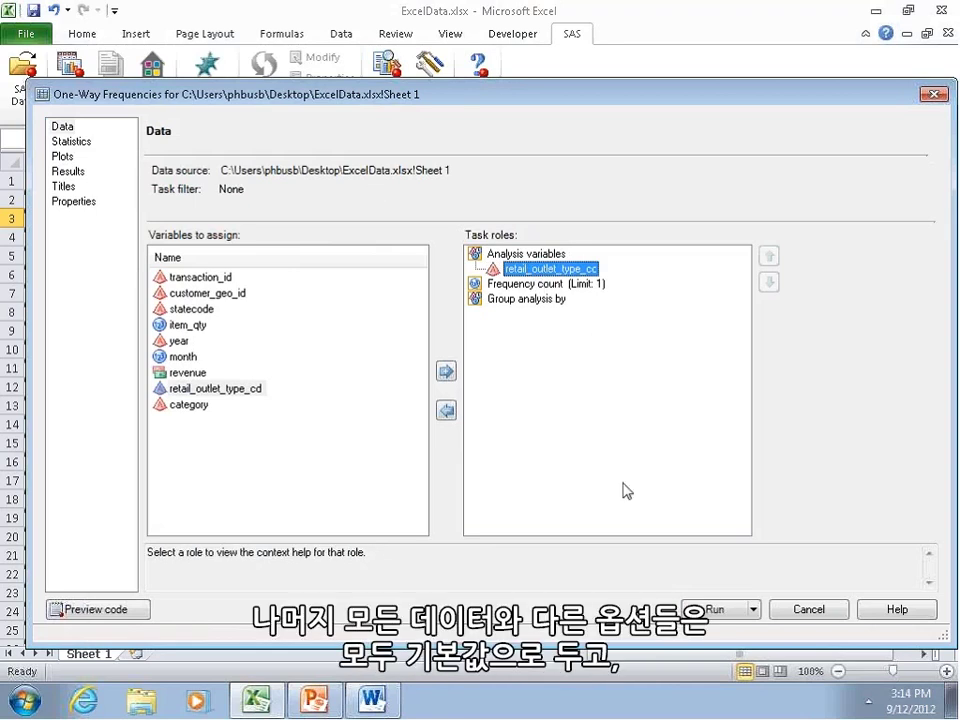
{"action": "left_click", "coordinate": [716, 607]}
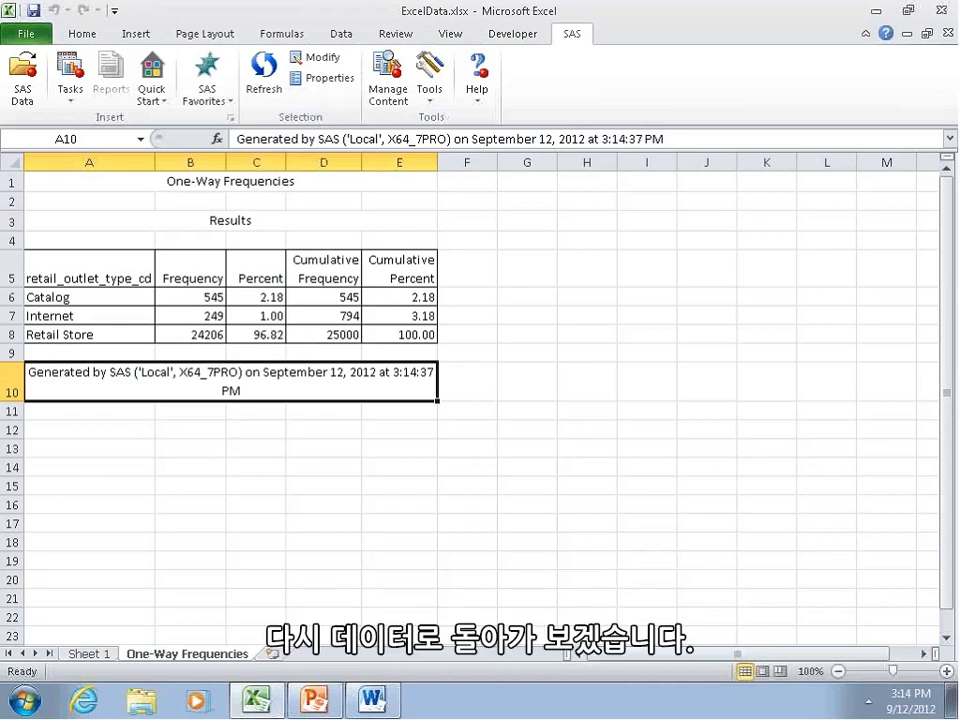
Return to the sales transaction data on Sheet 1.
{"action": "left_click", "coordinate": [100, 655]}
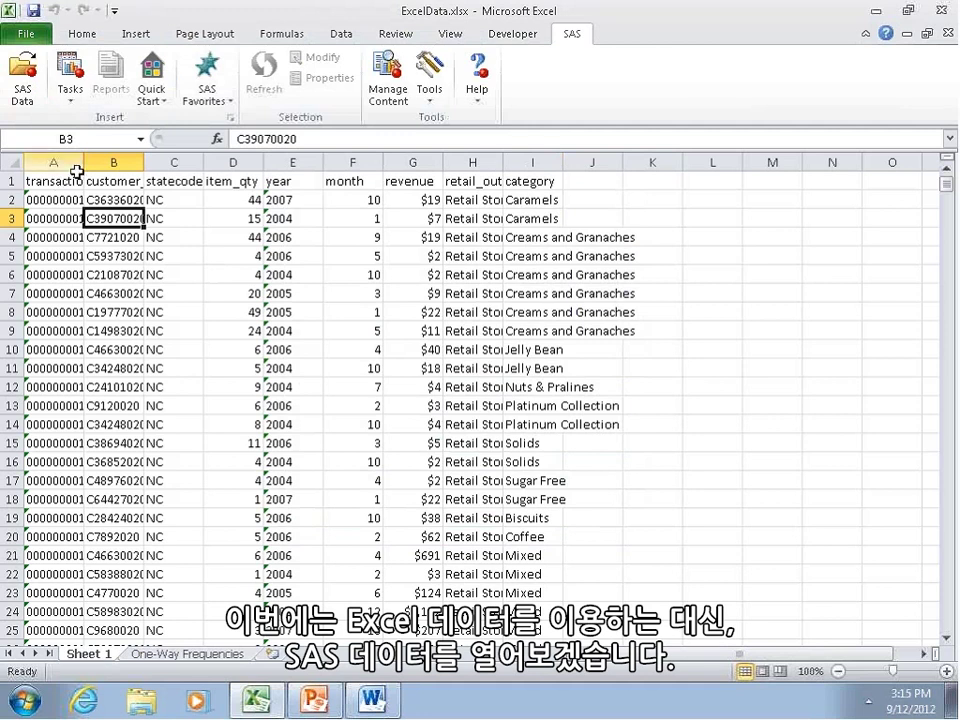
Open summarized.sas7bdat from disk into a new worksheet, 1000 records per view.
{"action": "left_click", "coordinate": [24, 78]}
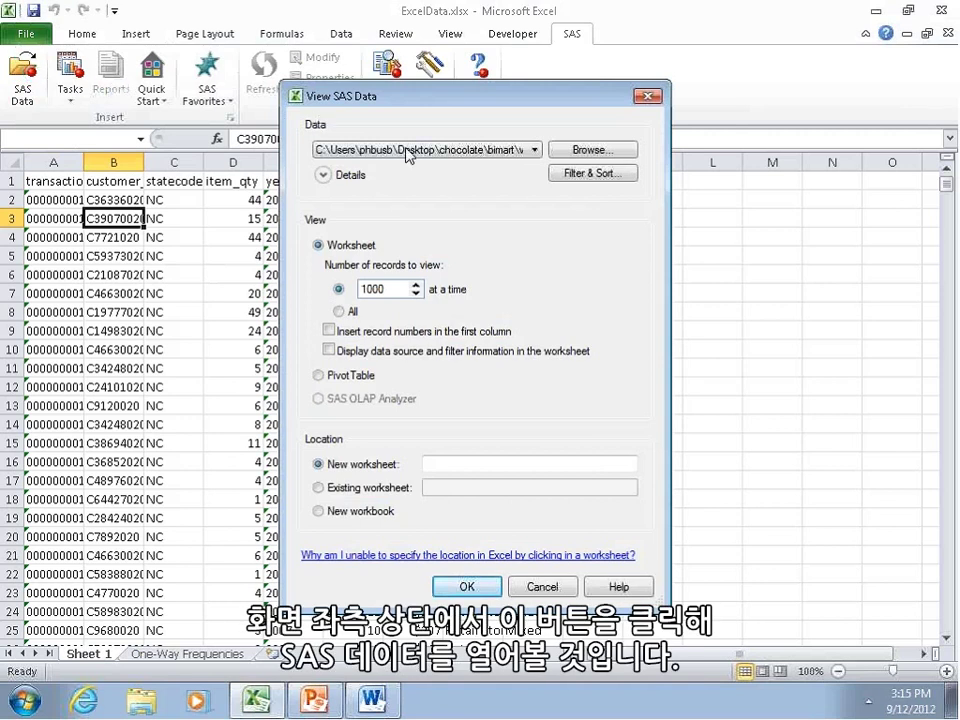
{"action": "left_click", "coordinate": [565, 150]}
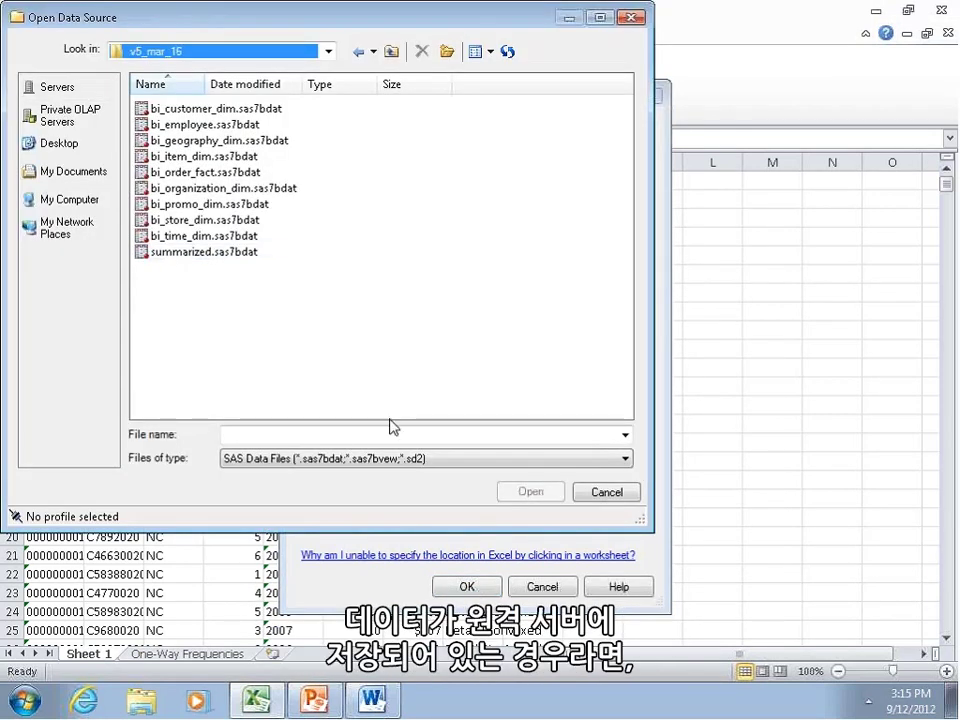
{"action": "double_click", "coordinate": [205, 252]}
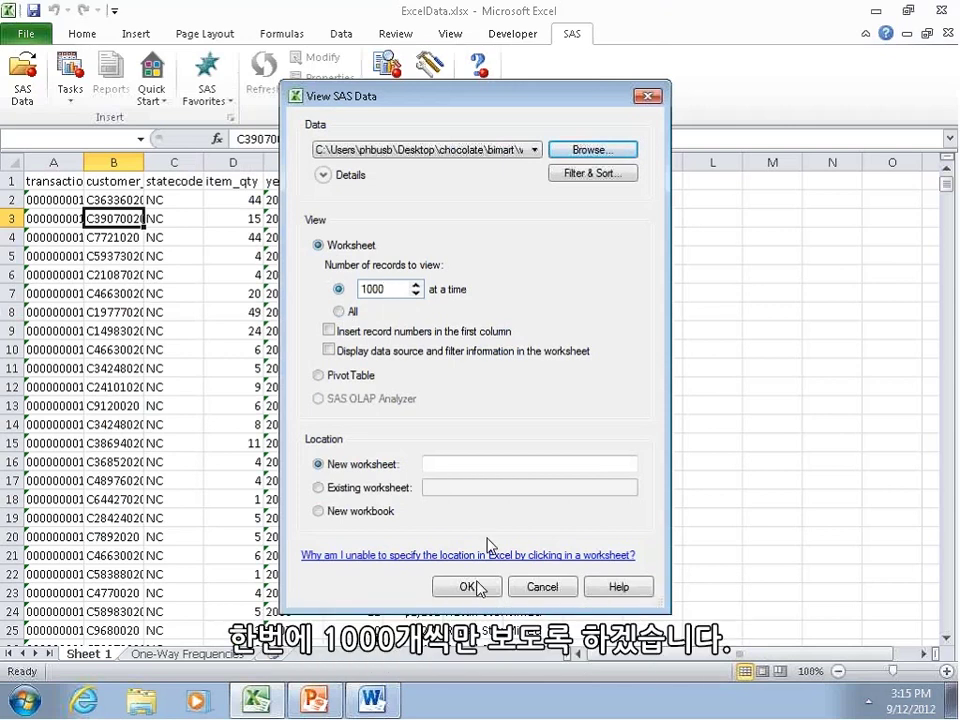
{"action": "left_click", "coordinate": [467, 587]}
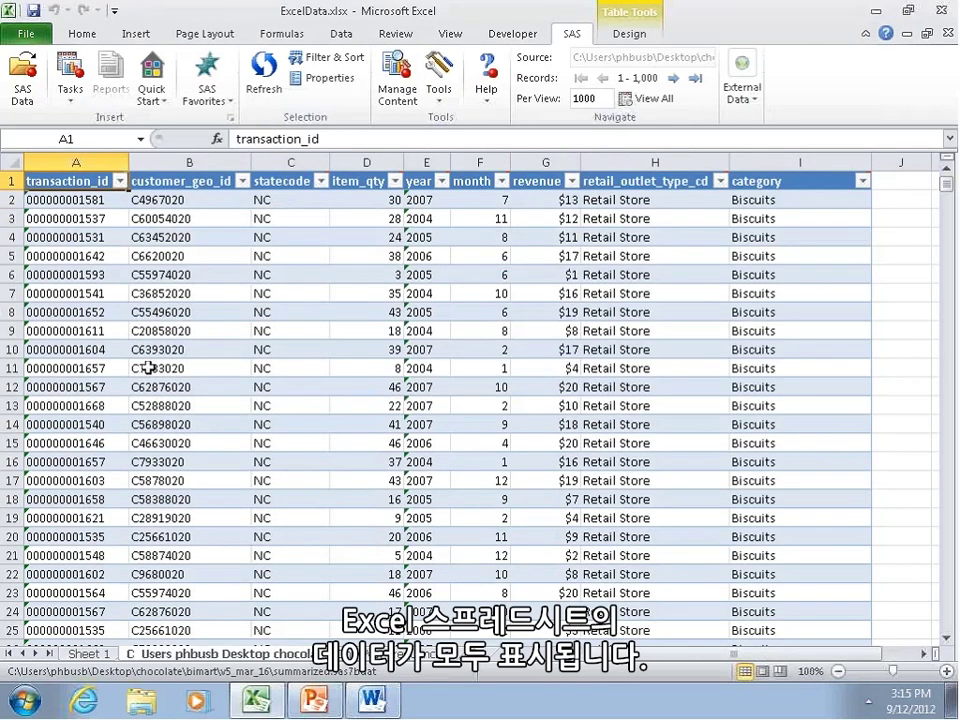
Page forward twice, then jump to records 50,000–50,999 by entering a start index.
{"action": "left_click", "coordinate": [672, 78]}
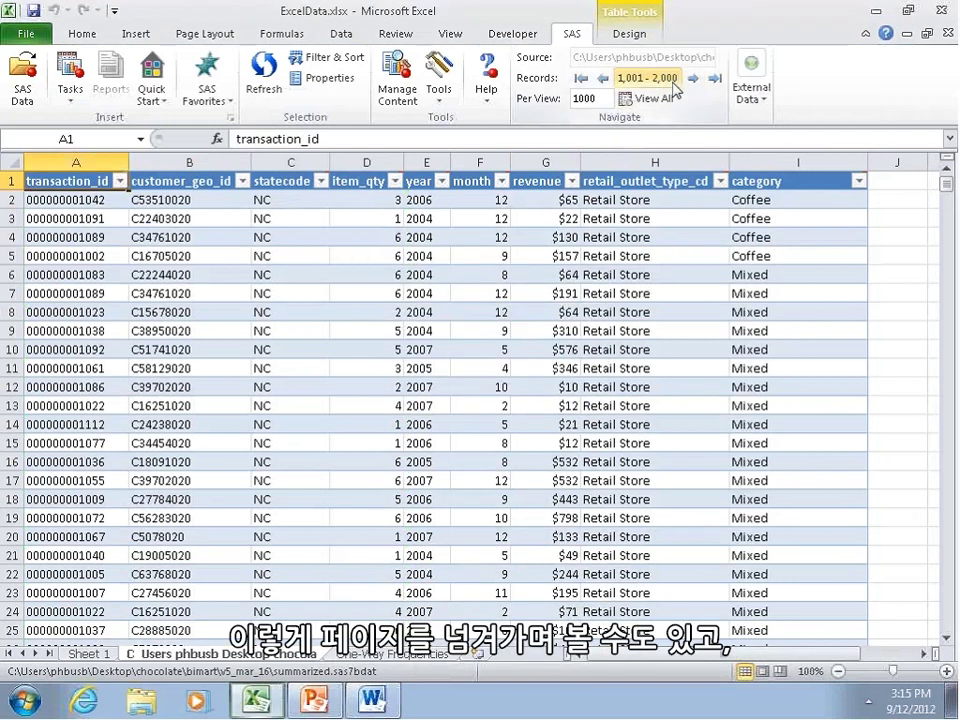
{"action": "left_click", "coordinate": [693, 79]}
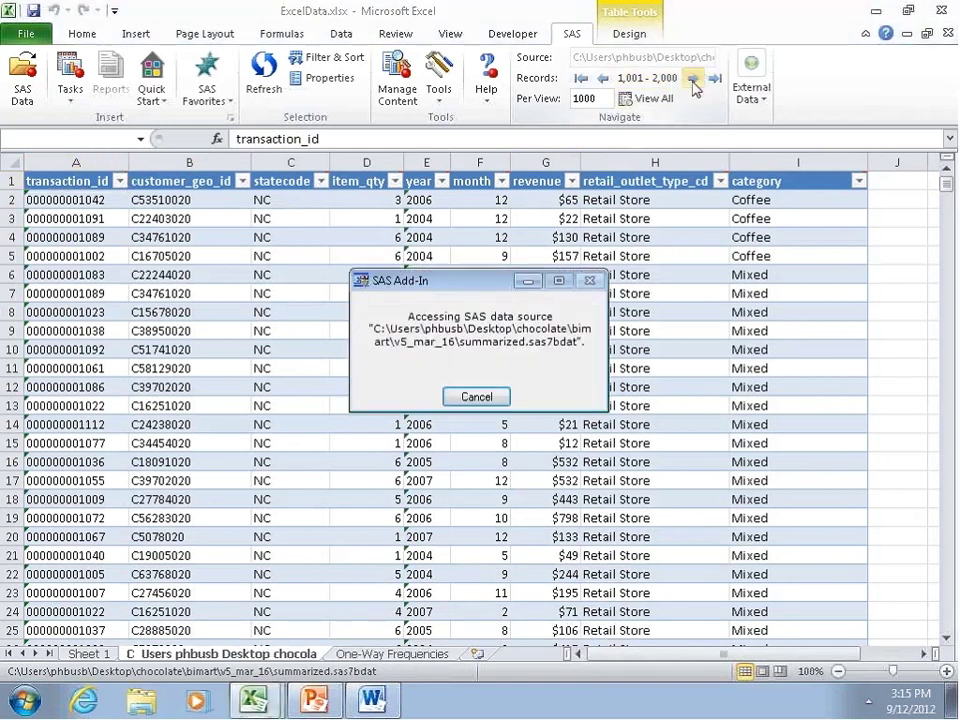
{"action": "left_click", "coordinate": [642, 79]}
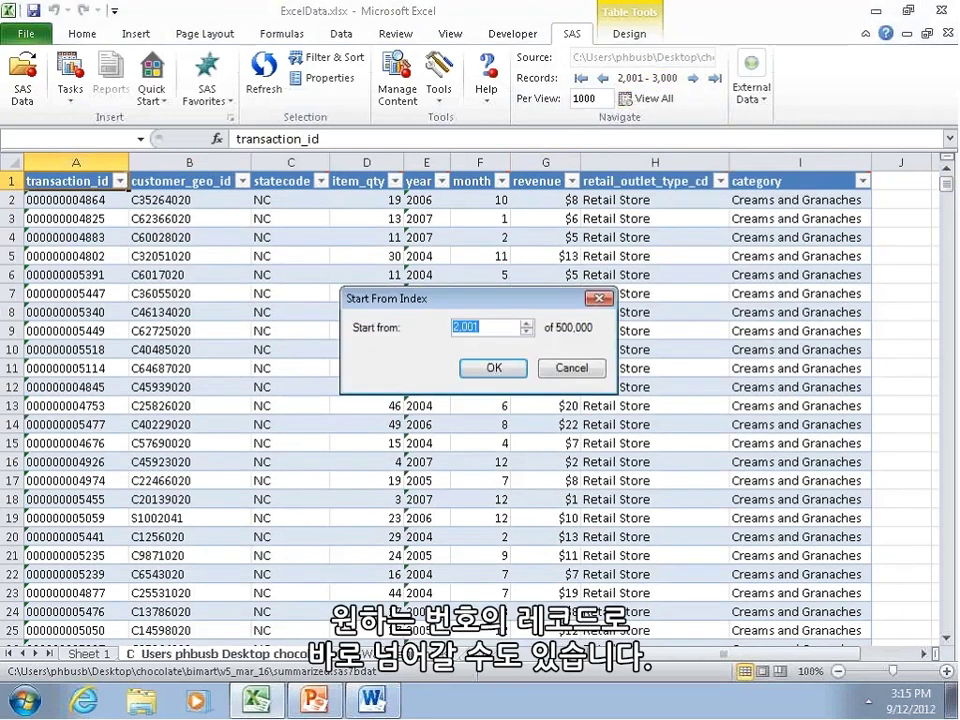
{"action": "type", "text": "5000"}
{"action": "key", "text": "Return"}
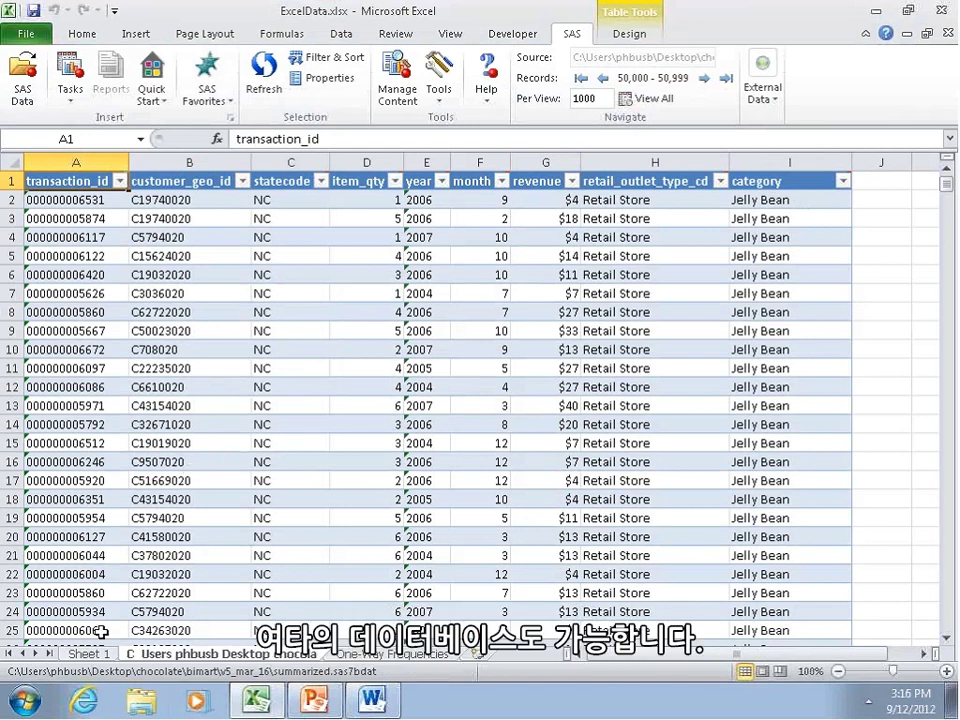
{"action": "mouse_move", "coordinate": [110, 162]}
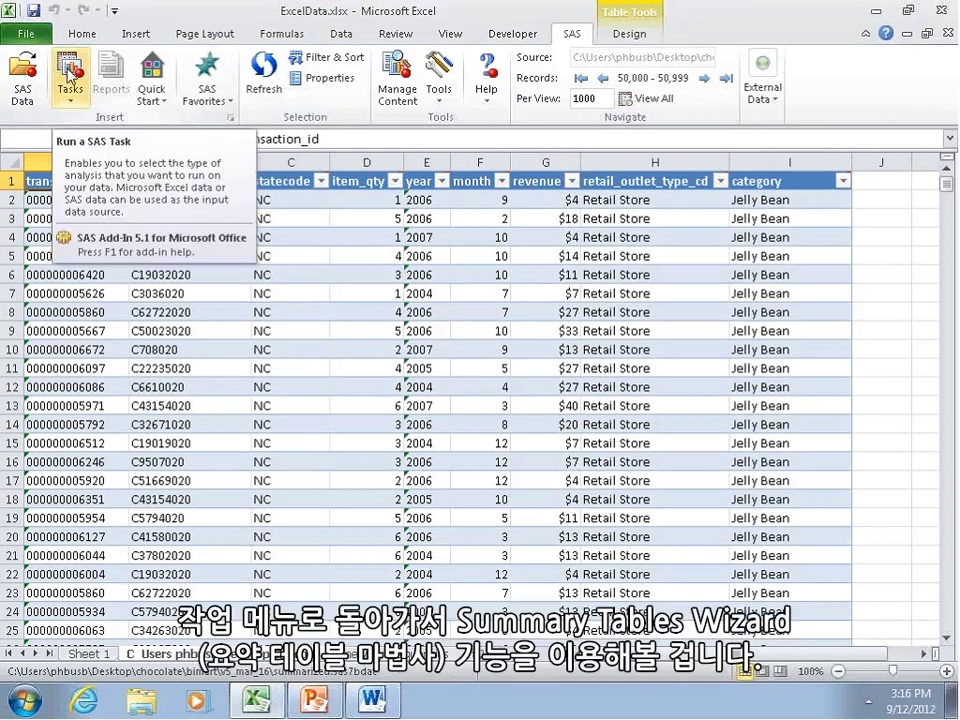
Launch the Summary Tables Wizard on the summarized.sas7bdat data in Excel.
{"action": "left_click", "coordinate": [71, 84]}
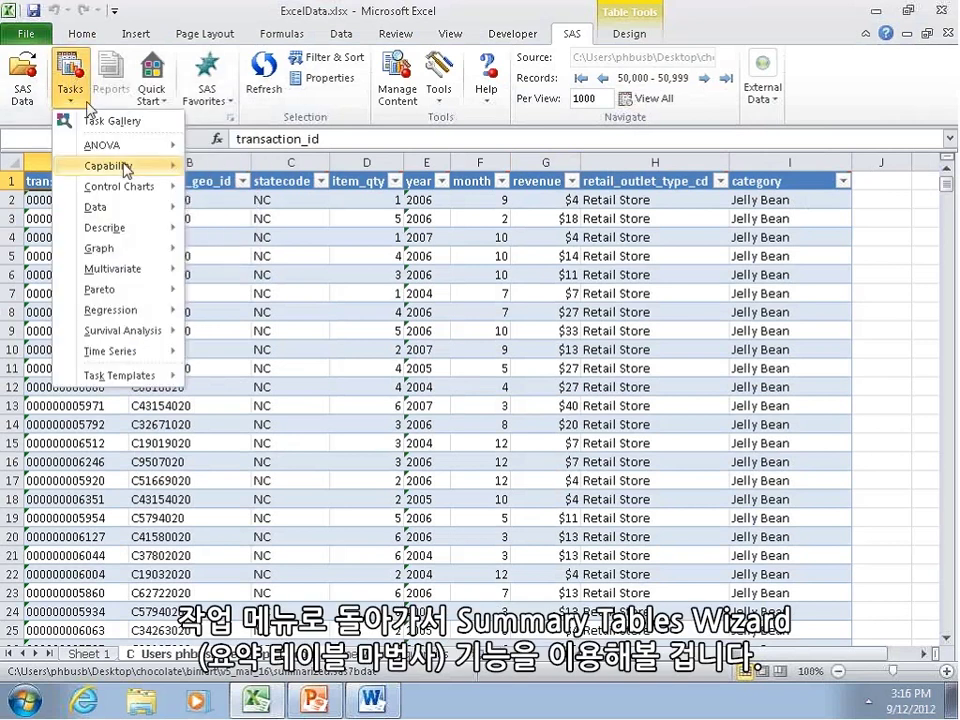
{"action": "mouse_move", "coordinate": [129, 252]}
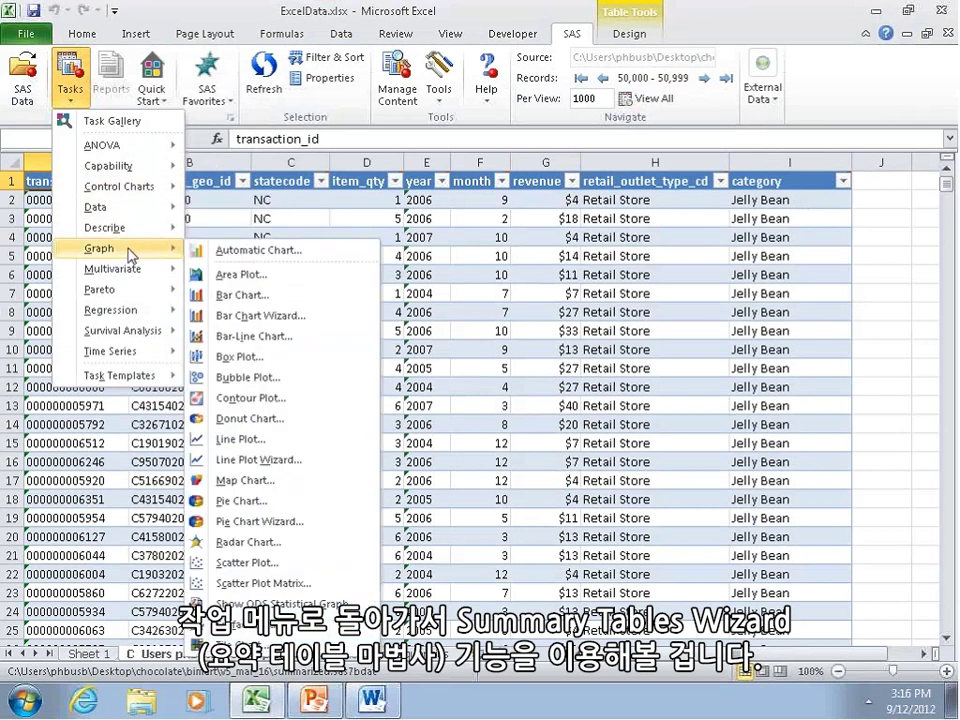
{"action": "mouse_move", "coordinate": [130, 228]}
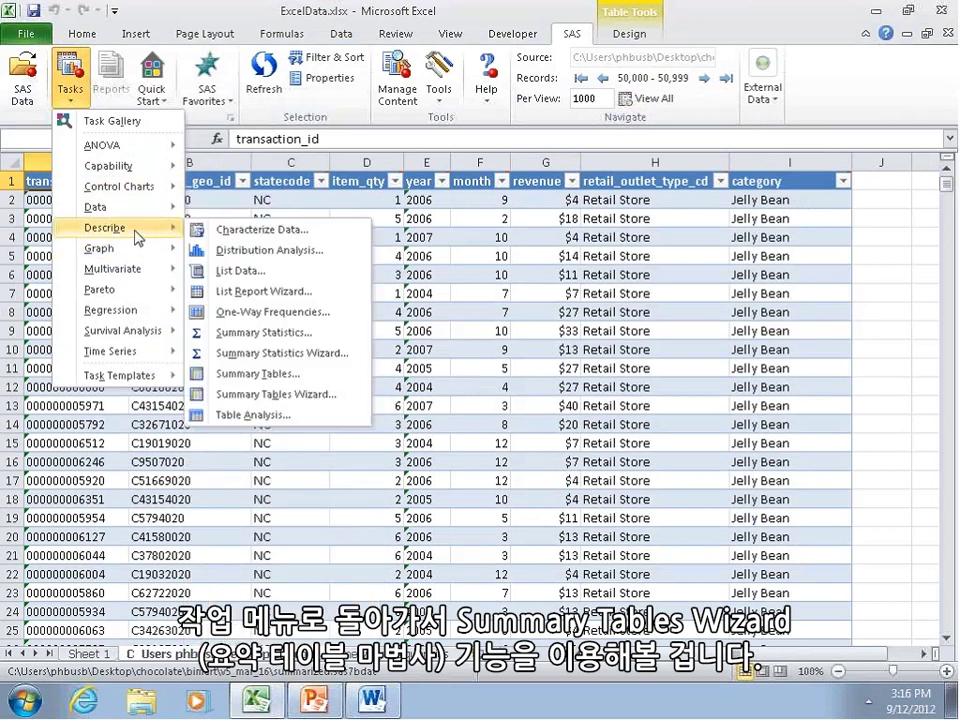
{"action": "left_click", "coordinate": [288, 393]}
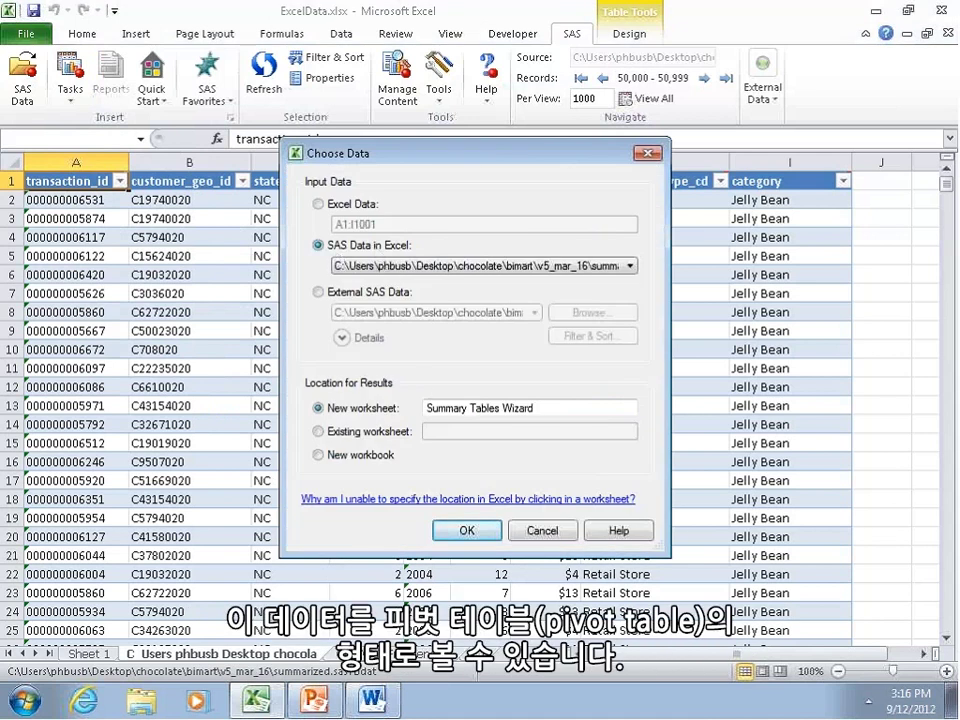
{"action": "left_click", "coordinate": [468, 531]}
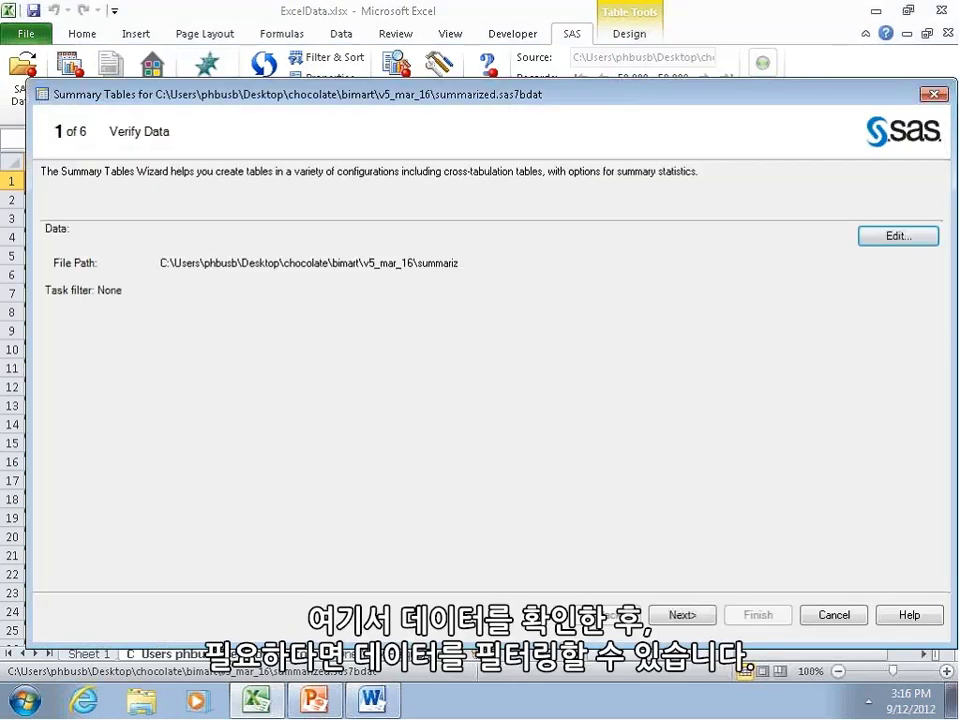
Add revenue with Sum as the wizard's analysis variable and advance to classification variables.
{"action": "left_click", "coordinate": [682, 615]}
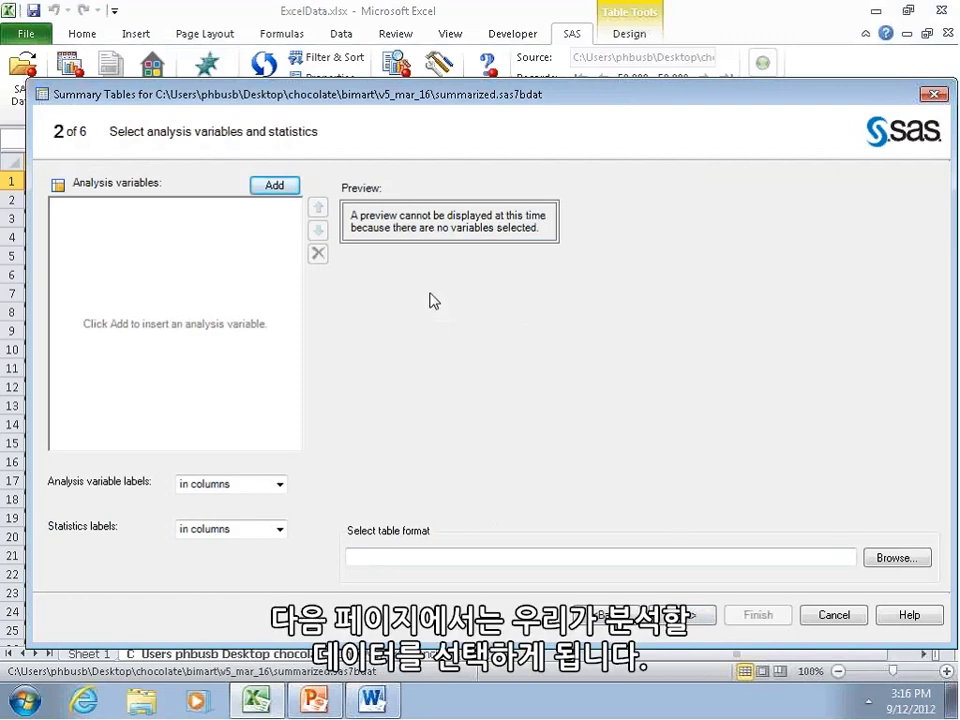
{"action": "left_click", "coordinate": [288, 190]}
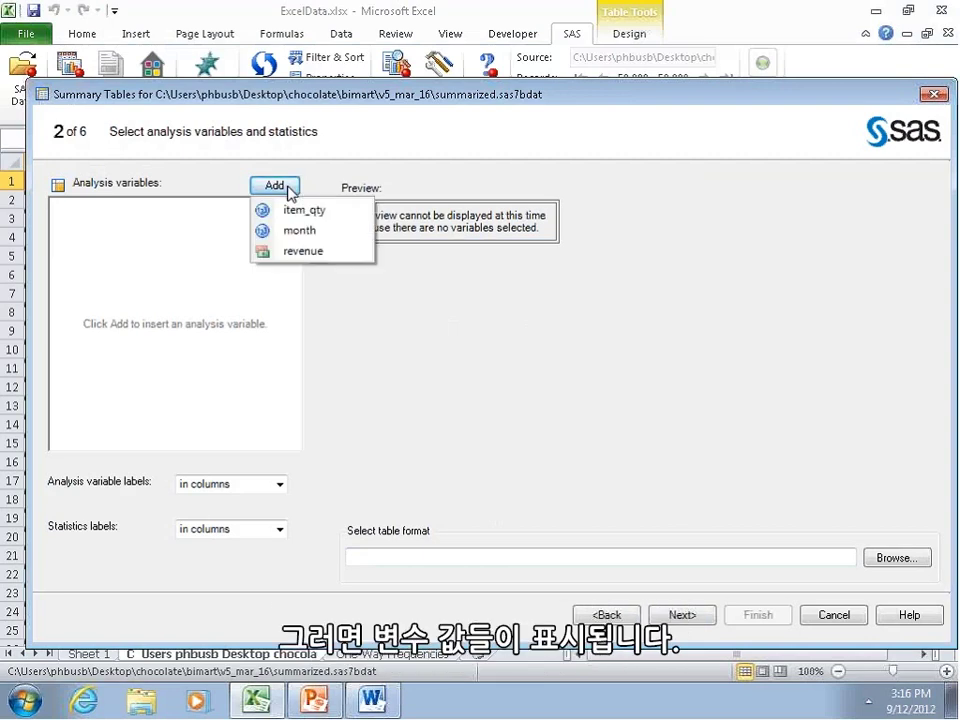
{"action": "left_click", "coordinate": [305, 251]}
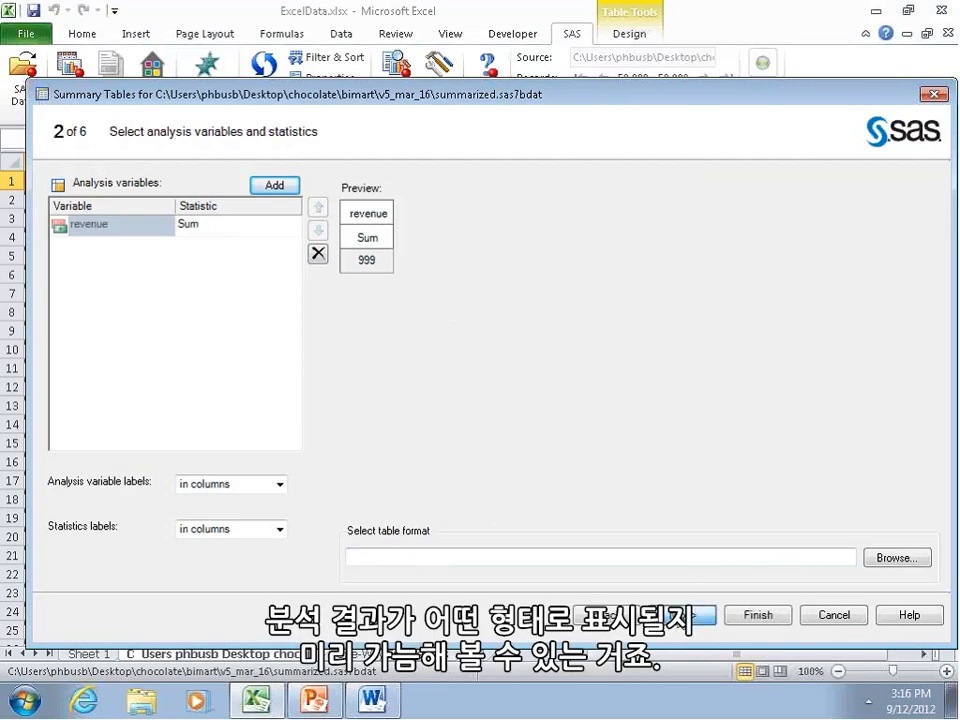
{"action": "left_click", "coordinate": [681, 615]}
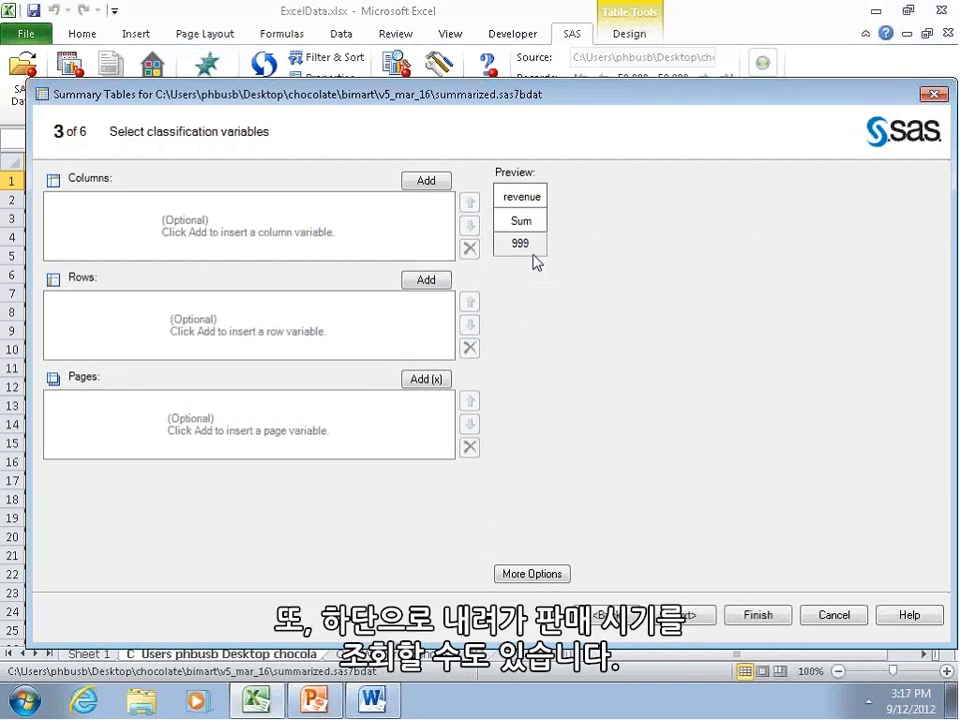
Put retail_outlet_type_cd in columns and year then month in rows, and continue to totals.
{"action": "left_click", "coordinate": [427, 183]}
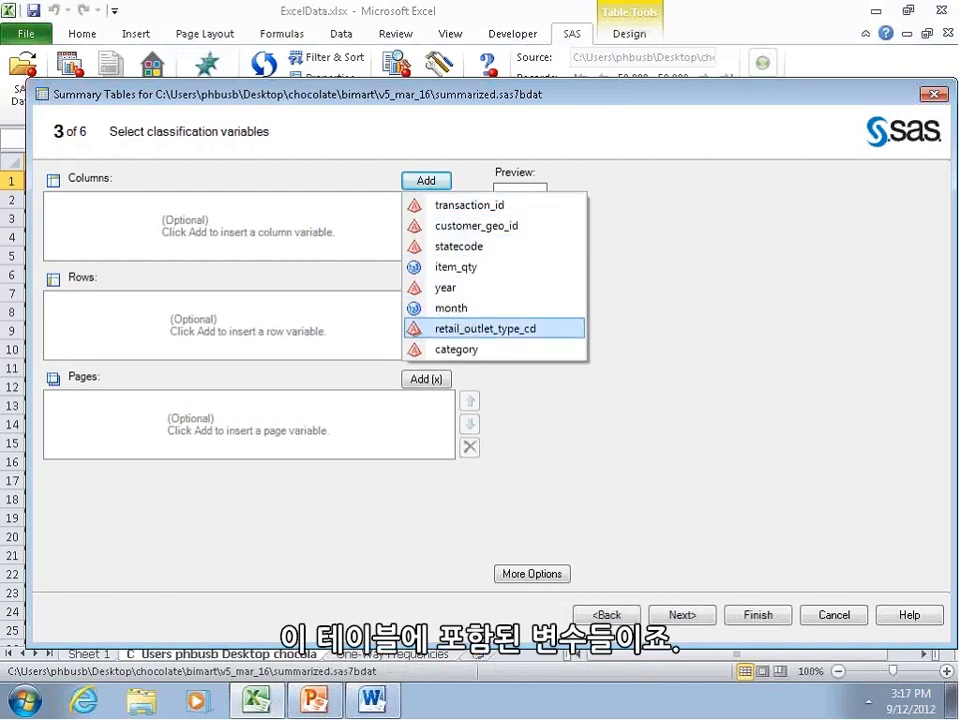
{"action": "left_click", "coordinate": [507, 336]}
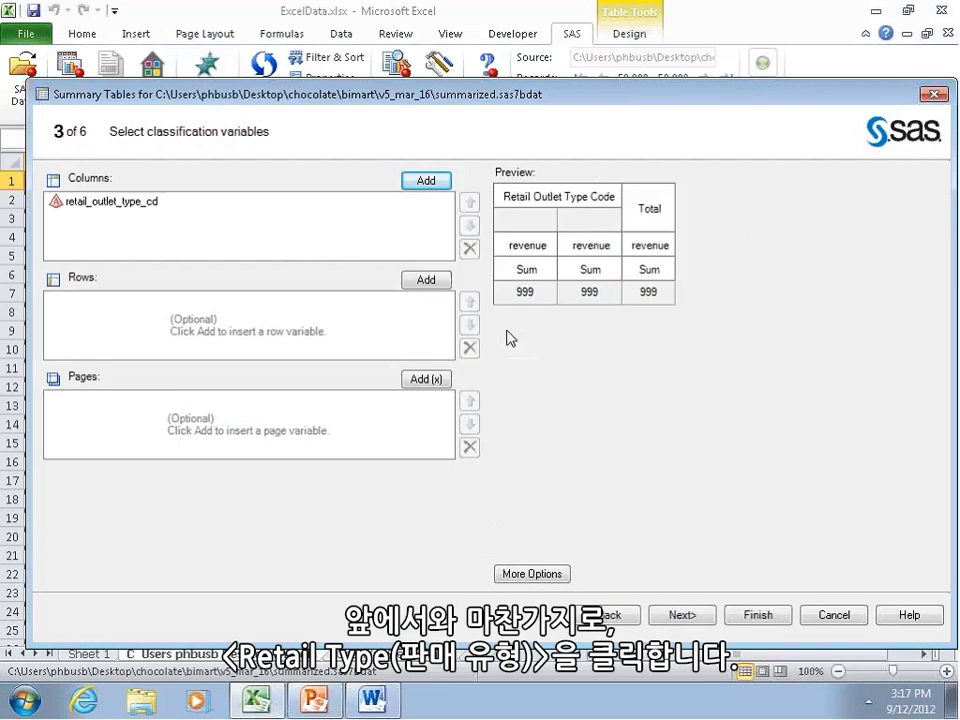
{"action": "left_click", "coordinate": [427, 280]}
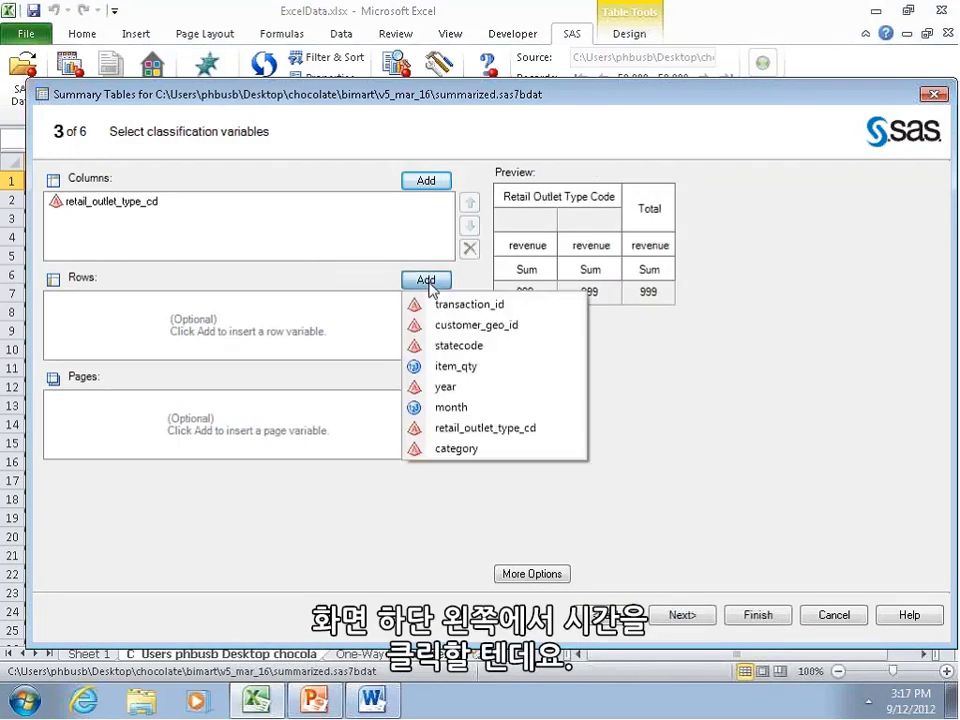
{"action": "left_click", "coordinate": [462, 408]}
{"action": "left_click", "coordinate": [427, 285]}
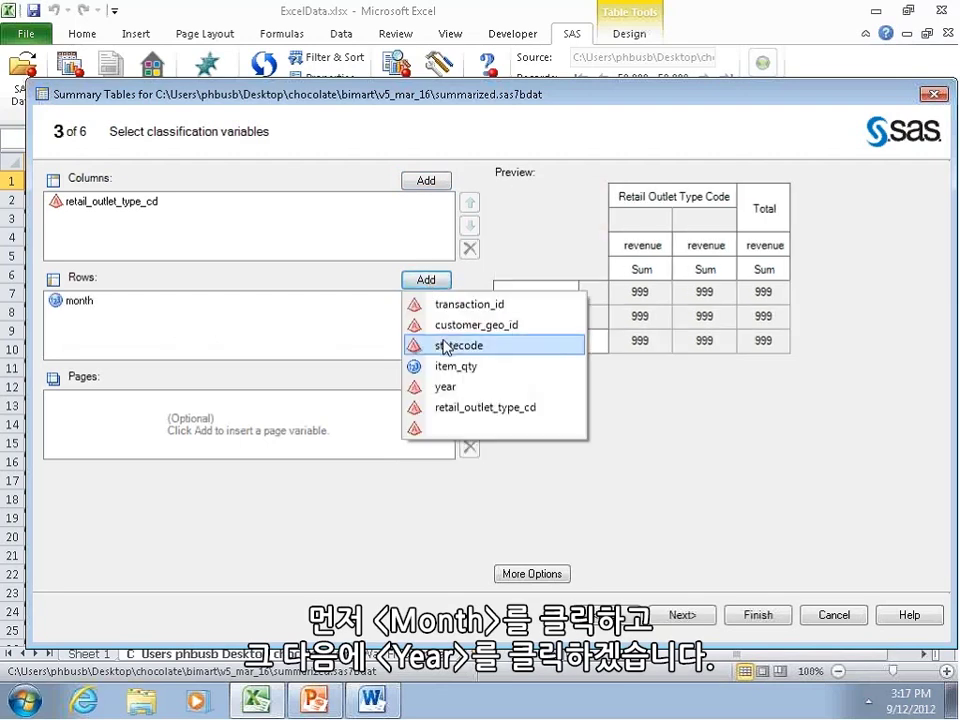
{"action": "left_click", "coordinate": [441, 386]}
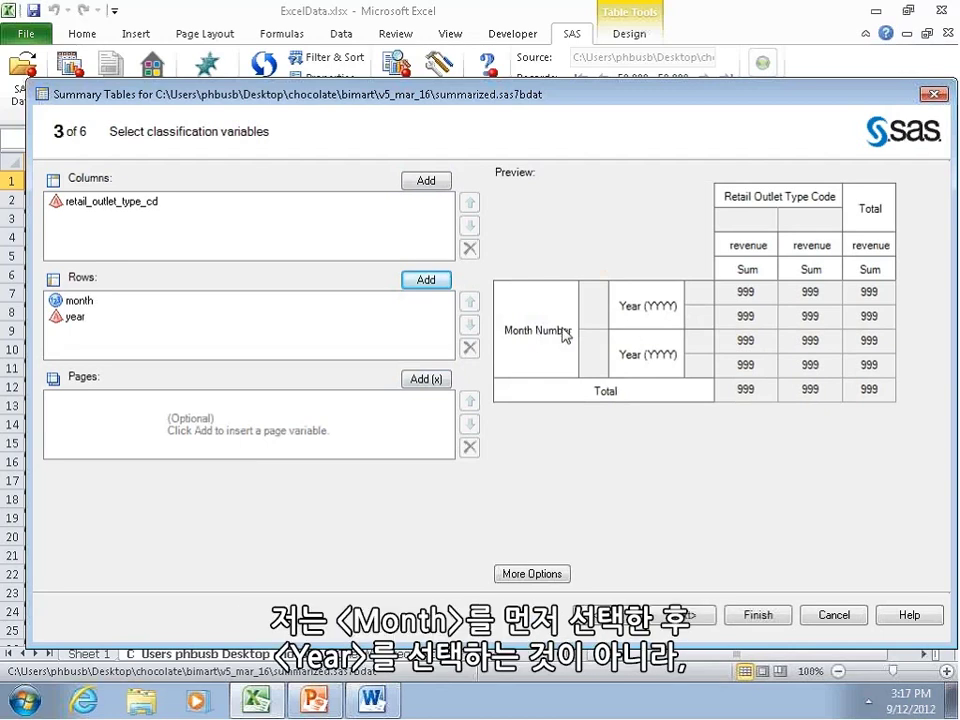
{"action": "left_click", "coordinate": [78, 301]}
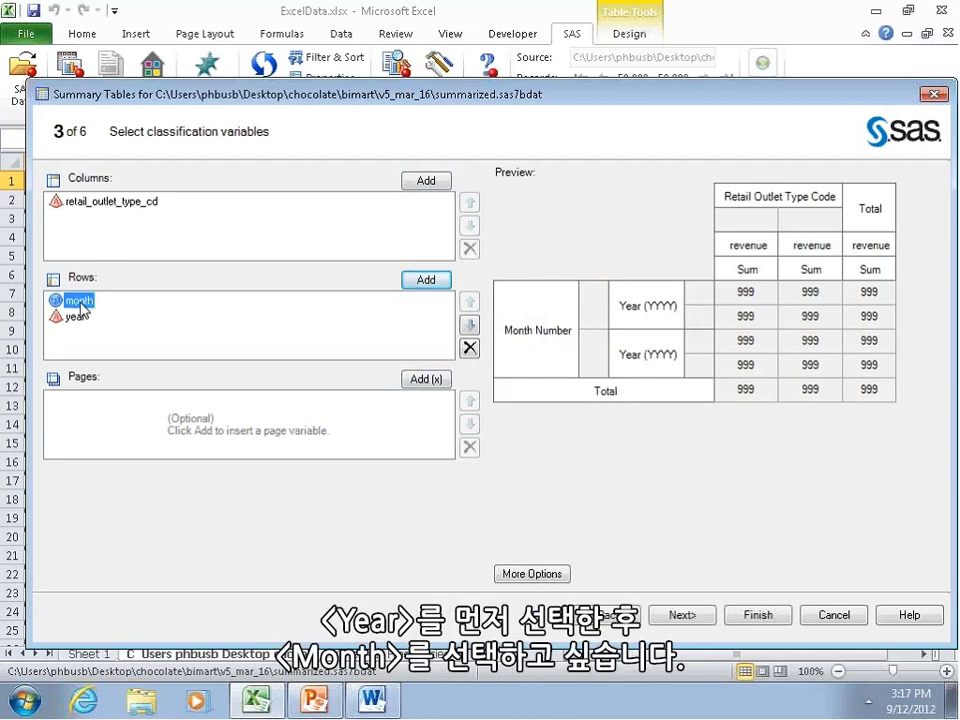
{"action": "left_click", "coordinate": [469, 325]}
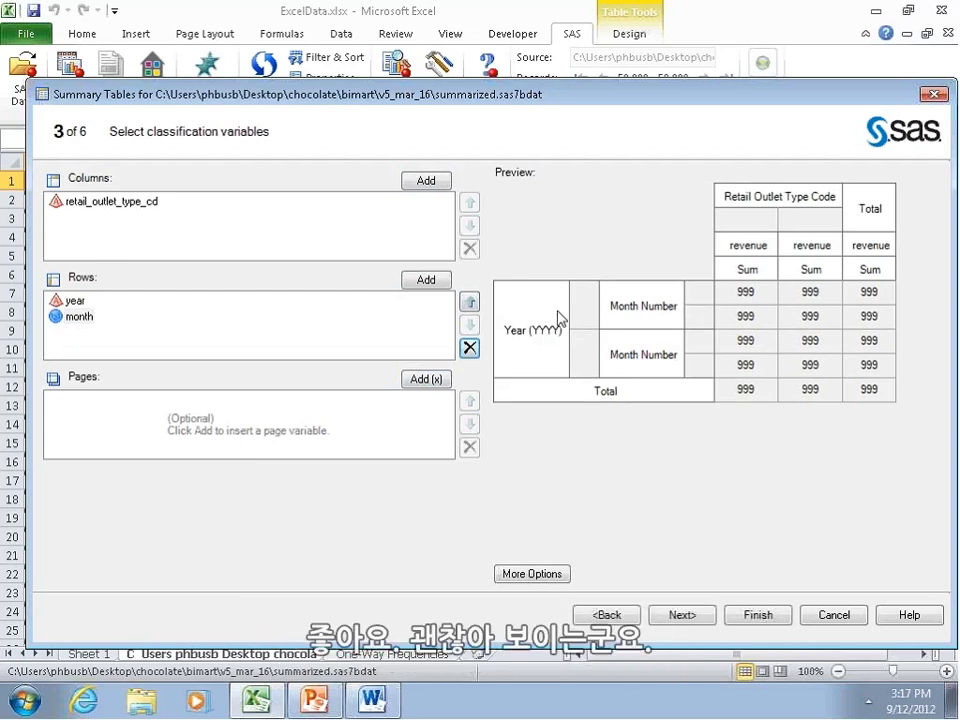
{"action": "left_click", "coordinate": [680, 617]}
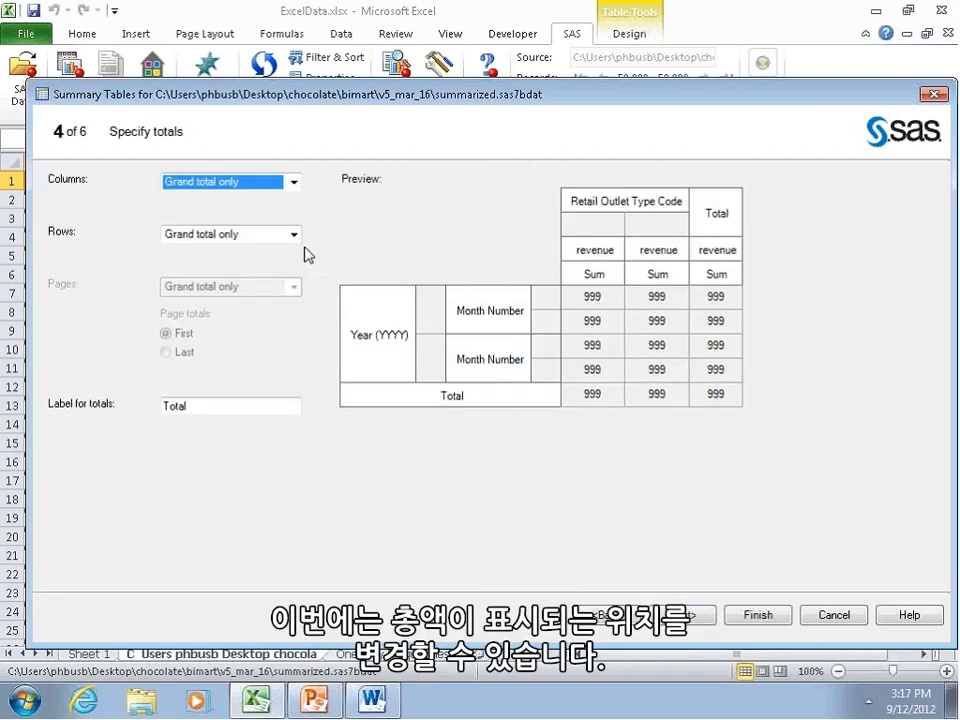
Set column totals to None, then start retitling the table 'Retail Type by Year and Month'.
{"action": "left_click", "coordinate": [290, 183]}
{"action": "left_click", "coordinate": [275, 198]}
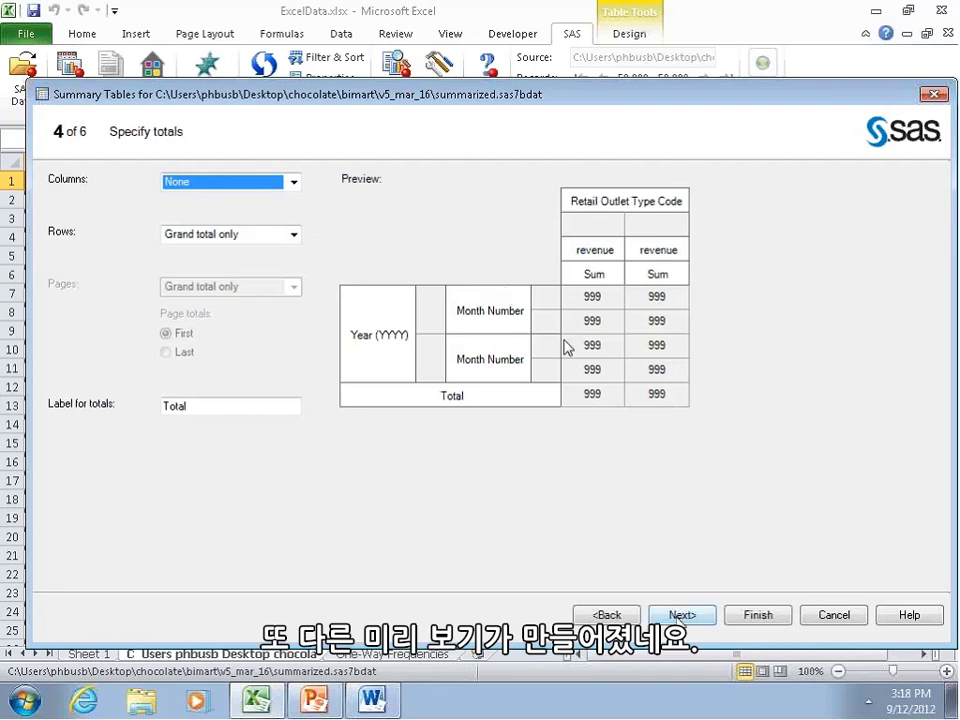
{"action": "left_click", "coordinate": [681, 617]}
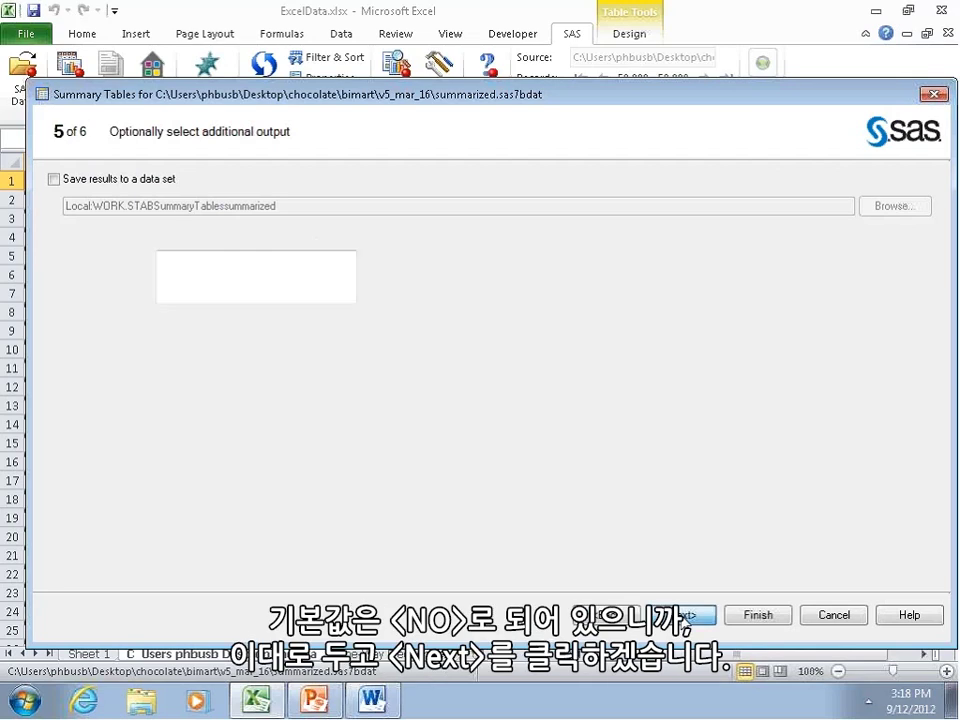
{"action": "left_click", "coordinate": [683, 615]}
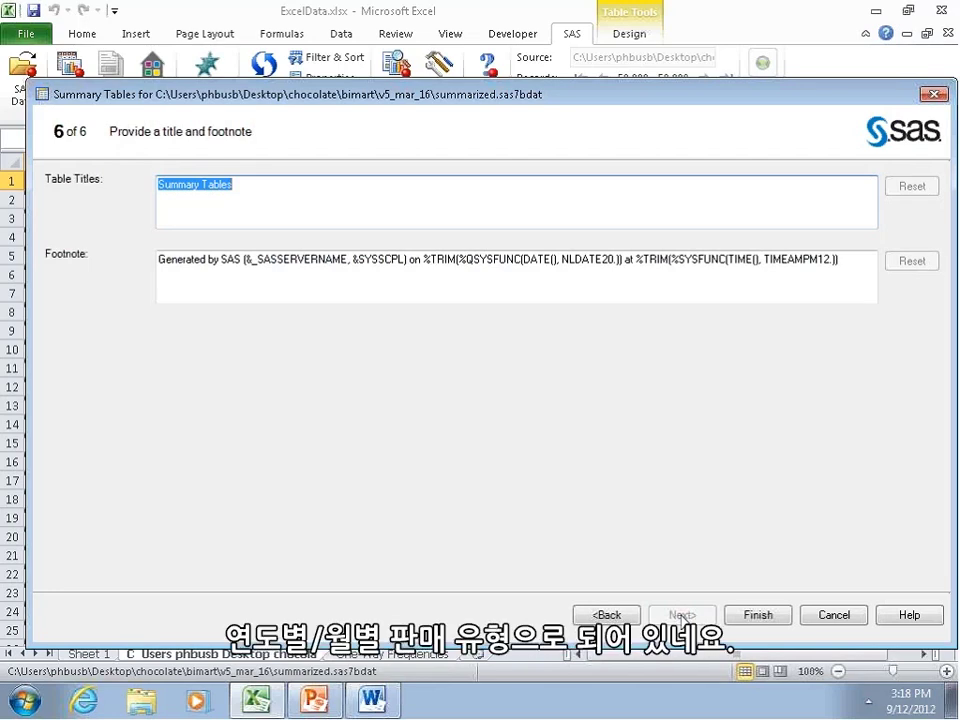
{"action": "type", "text": "Retail Ty"}
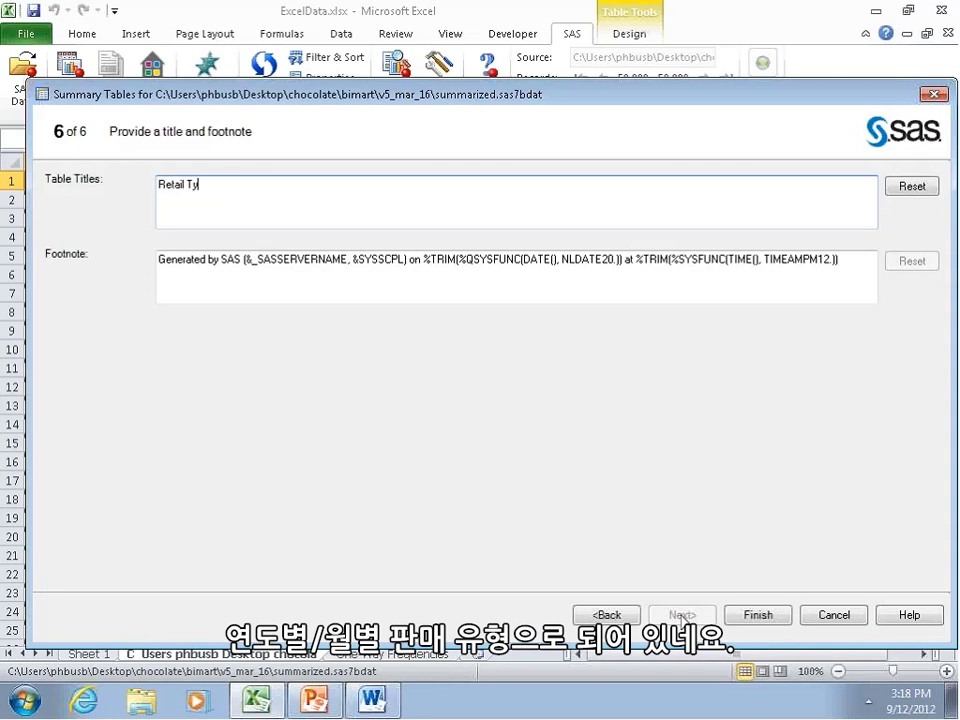
{"action": "type", "text": "pe by Year and Month"}
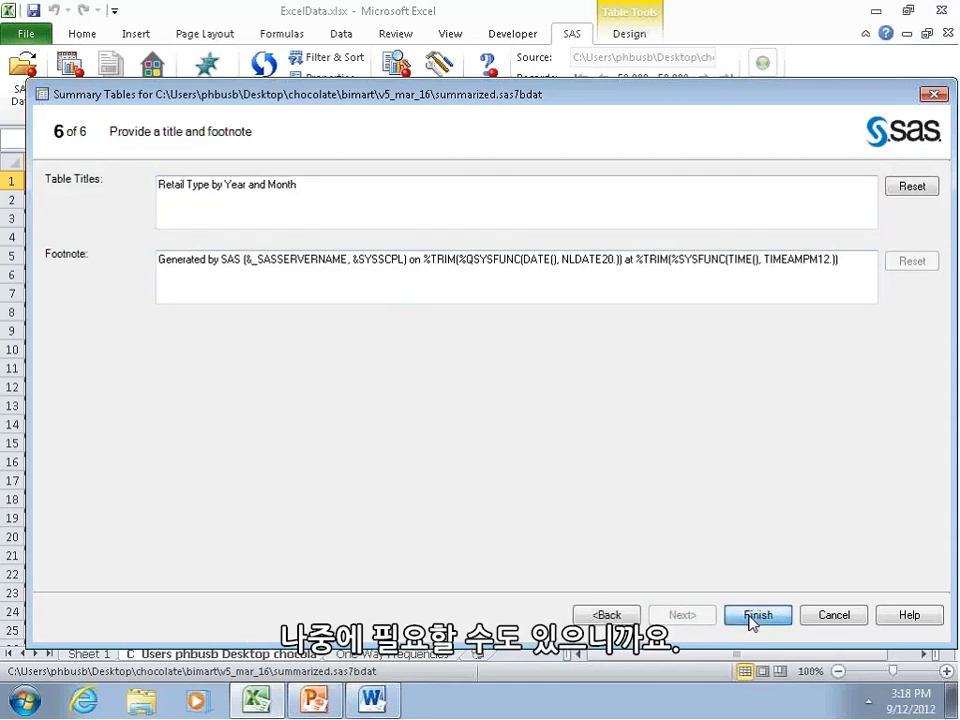
Generate the Retail Type by Year and Month table, inspect its header rows, then reopen it with Modify.
{"action": "left_click", "coordinate": [750, 616]}
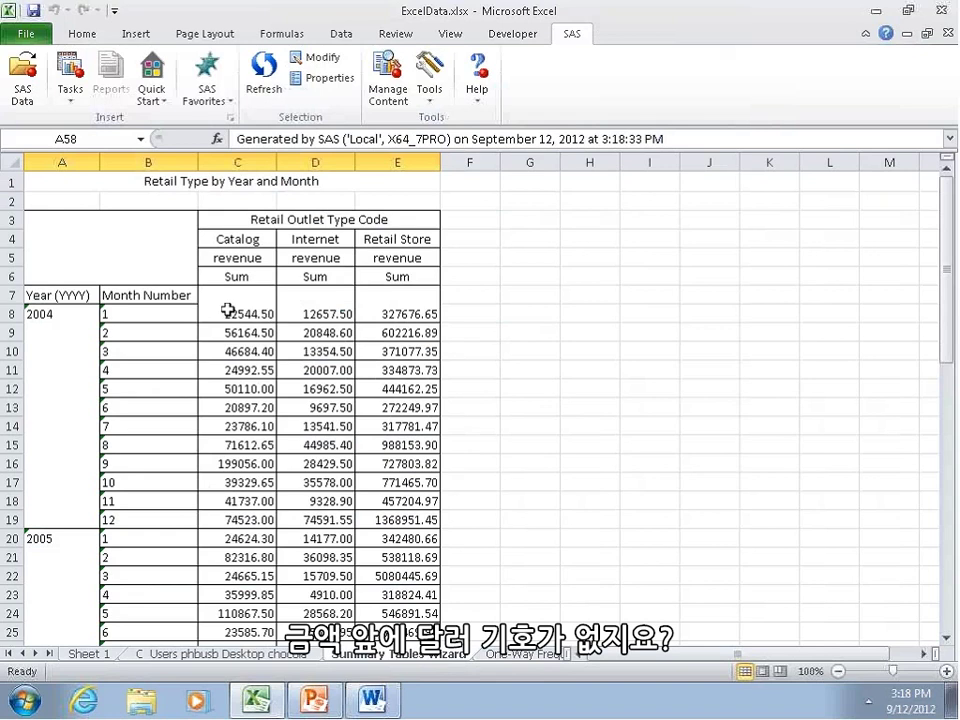
{"action": "left_click", "coordinate": [224, 260]}
{"action": "left_click_drag", "start_coordinate": [224, 260], "coordinate": [371, 289]}
{"action": "left_click", "coordinate": [261, 366]}
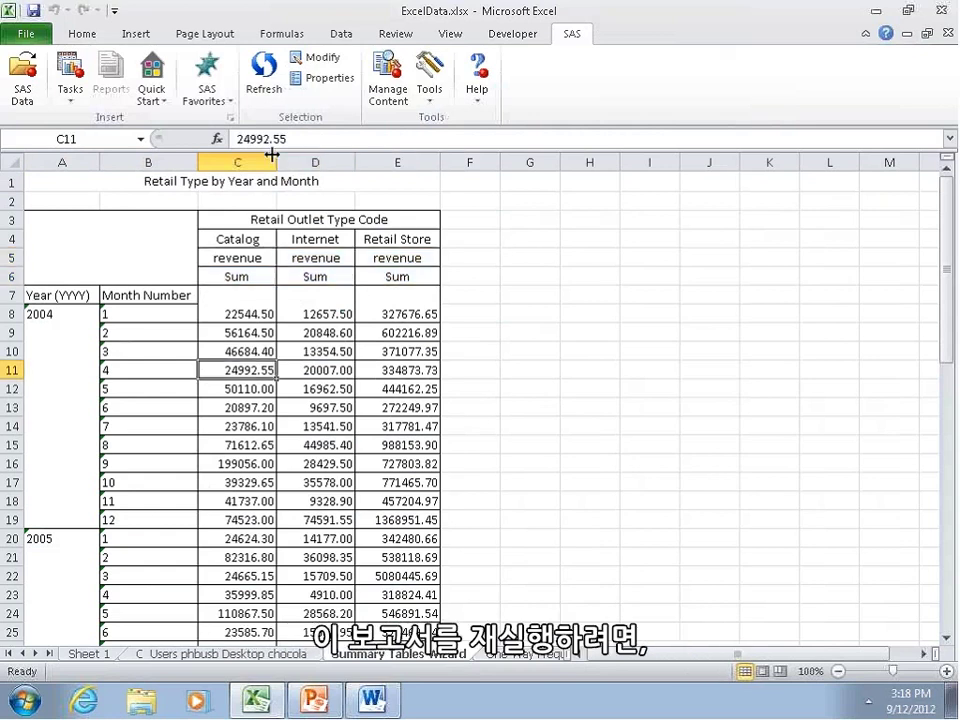
{"action": "left_click", "coordinate": [311, 62]}
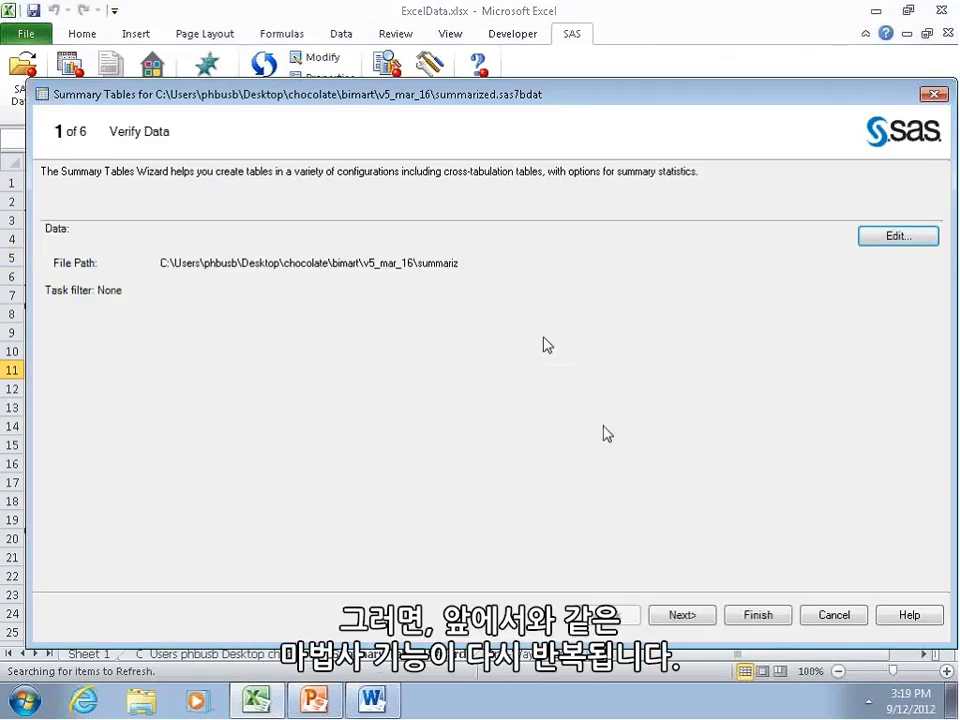
Hide the analysis variable labels and the statistics labels in the Summary Tables wizard.
{"action": "left_click", "coordinate": [706, 614]}
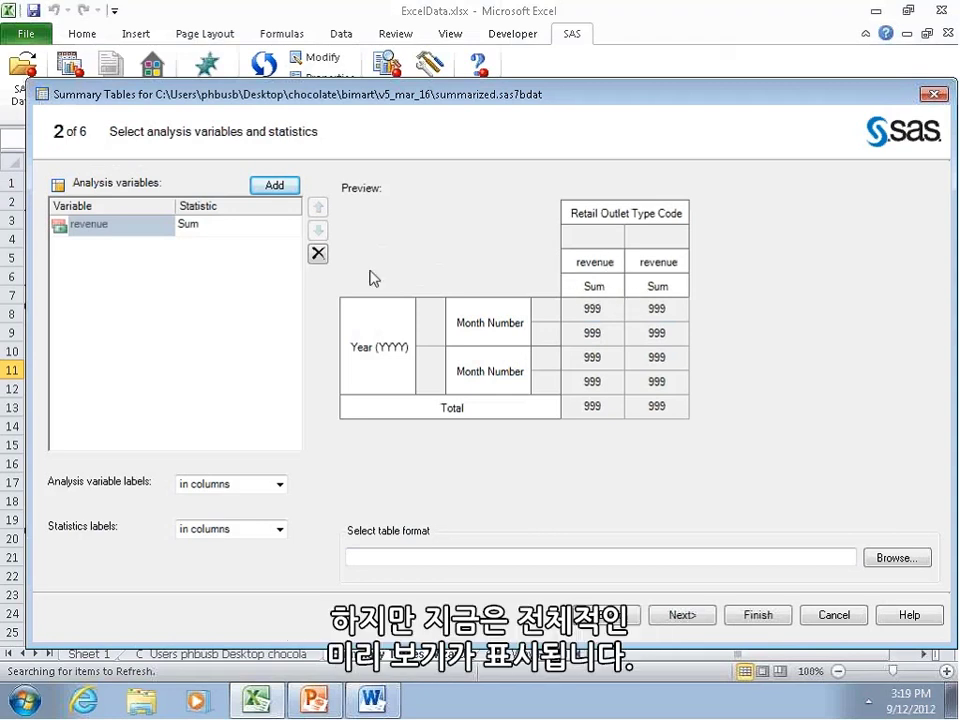
{"action": "left_click", "coordinate": [281, 487]}
{"action": "left_click", "coordinate": [259, 544]}
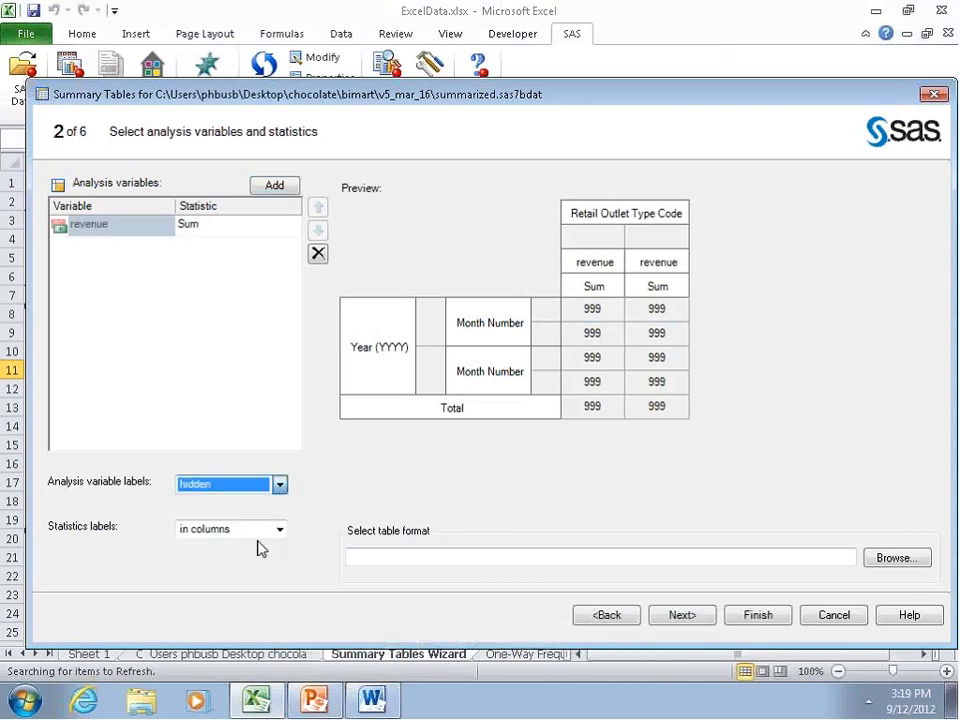
{"action": "left_click", "coordinate": [280, 530]}
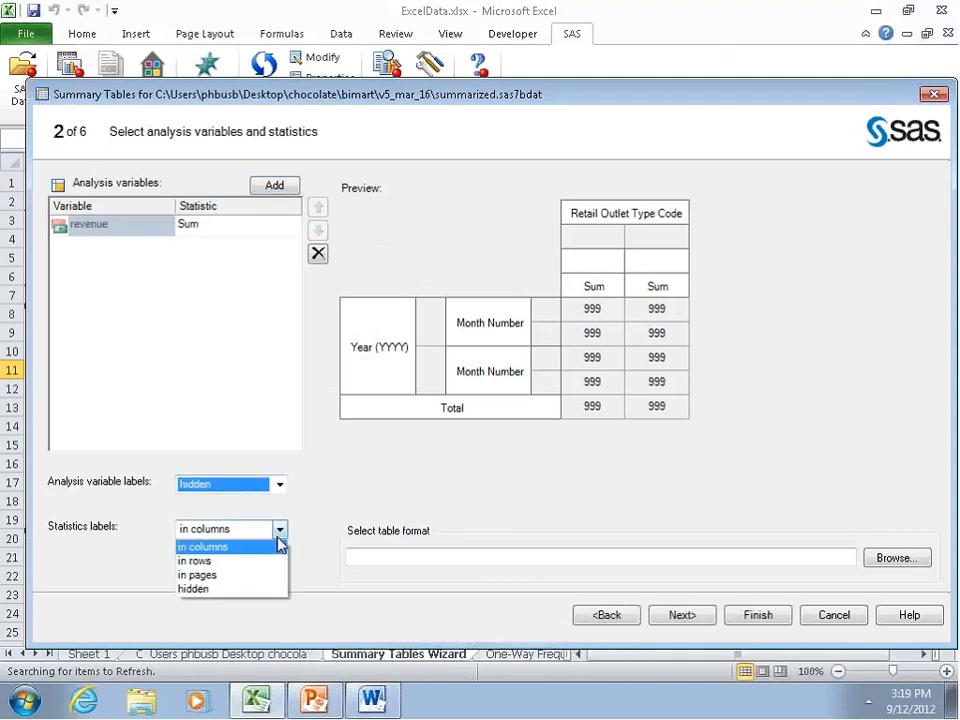
{"action": "left_click", "coordinate": [214, 589]}
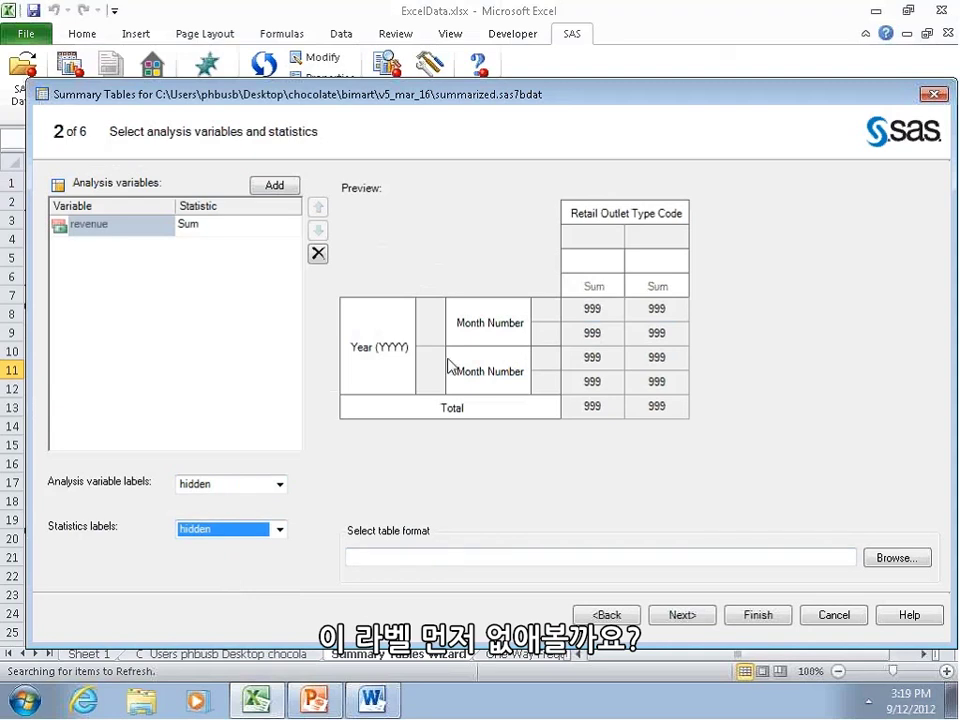
Apply the Currency DOLLAR6. format to the table values and rerun the table.
{"action": "left_click", "coordinate": [431, 561]}
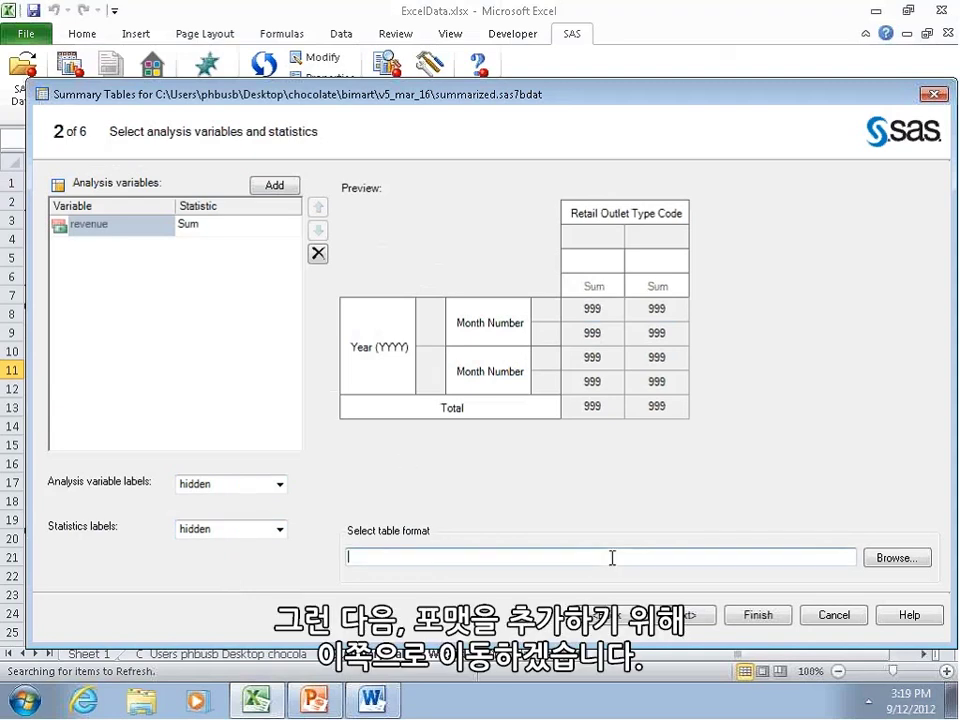
{"action": "left_click", "coordinate": [926, 564]}
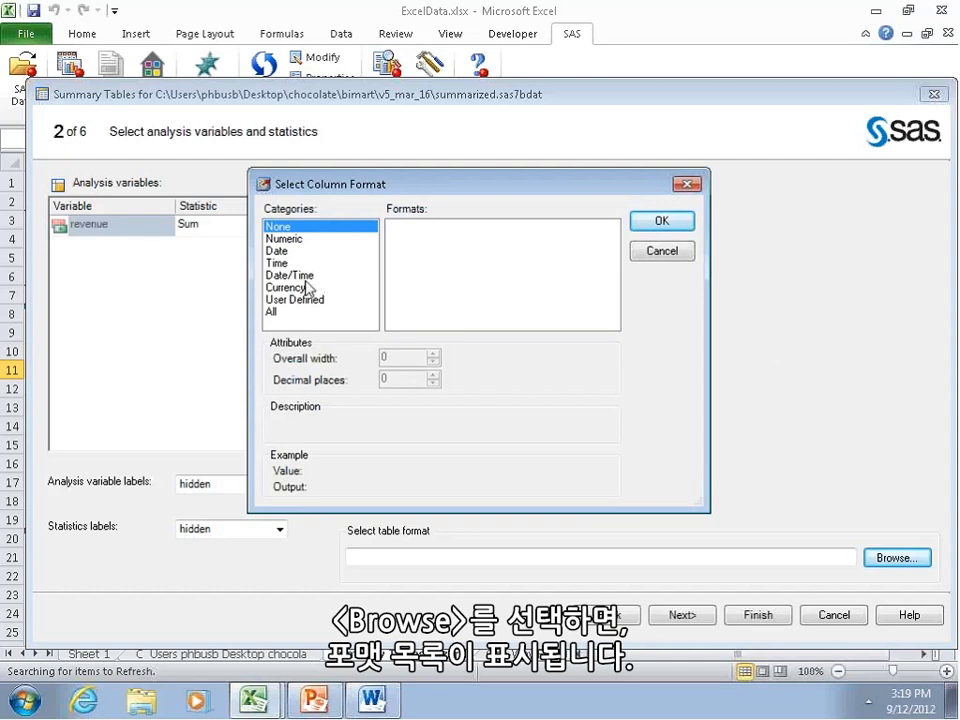
{"action": "left_click", "coordinate": [290, 288]}
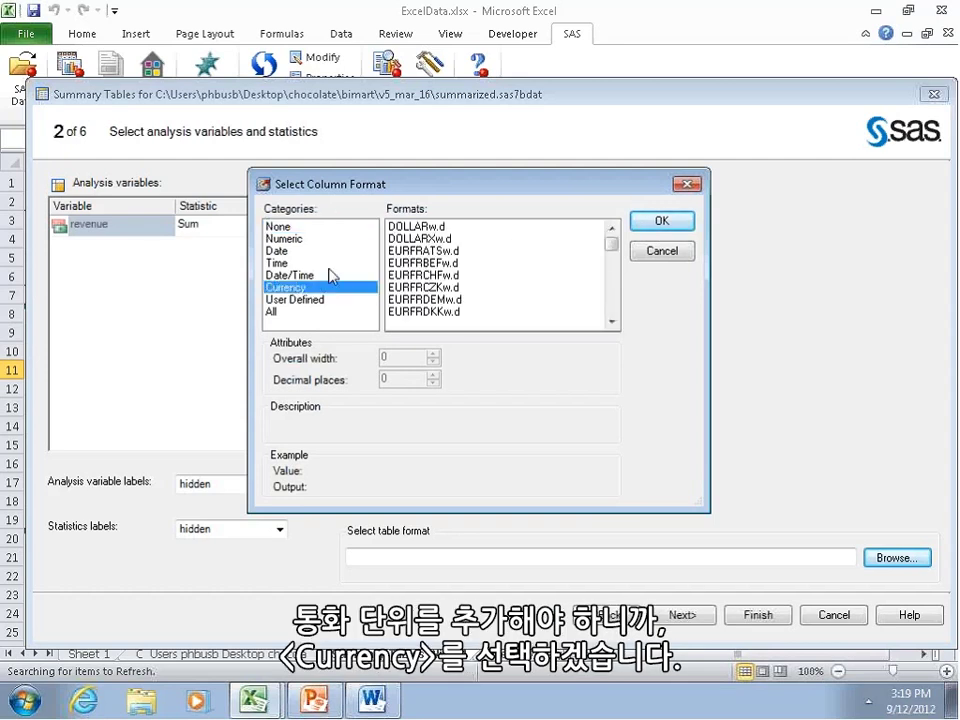
{"action": "left_click", "coordinate": [418, 227]}
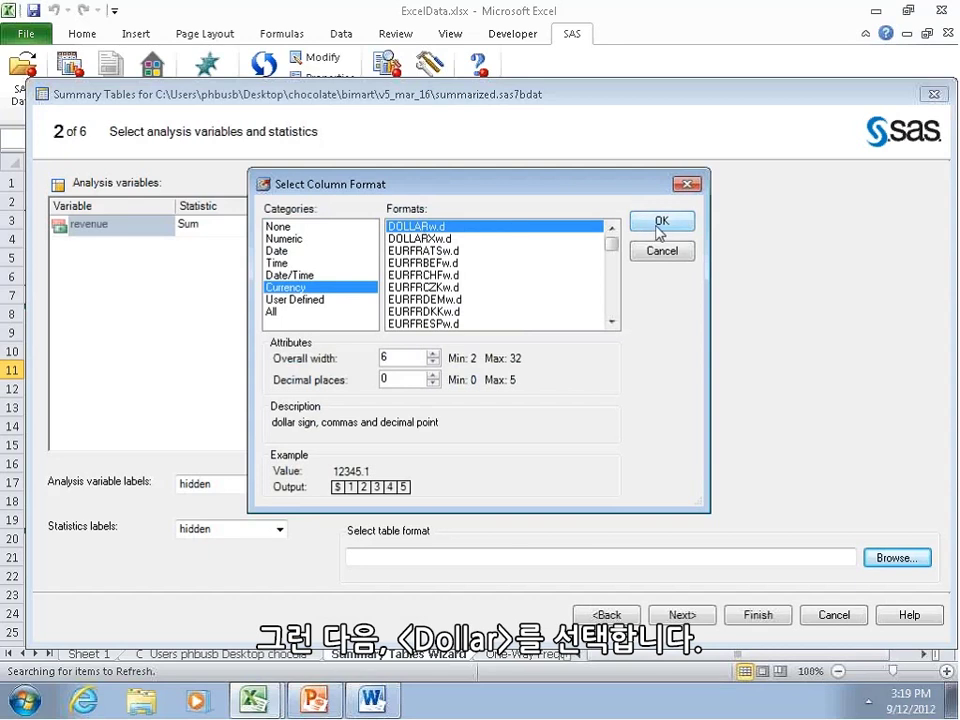
{"action": "left_click", "coordinate": [660, 222]}
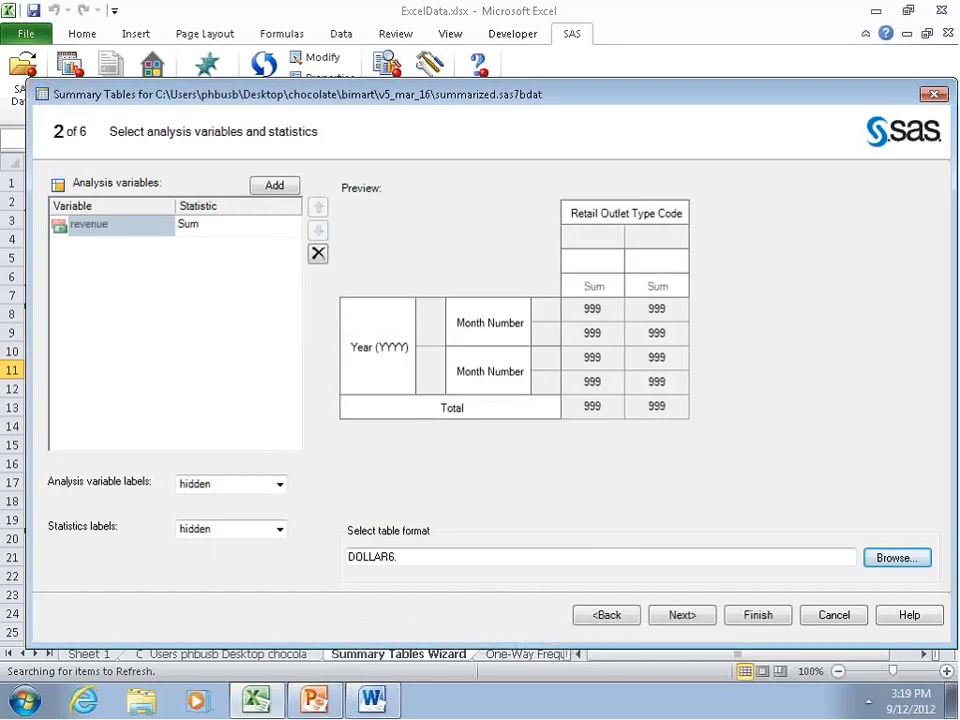
{"action": "left_click", "coordinate": [397, 558]}
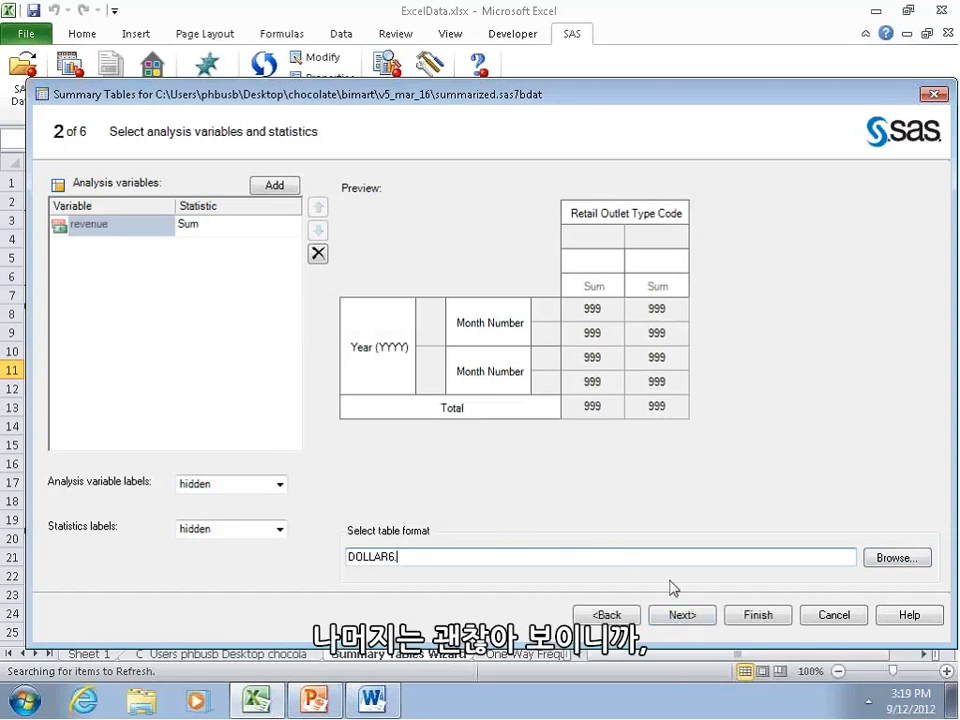
{"action": "left_click", "coordinate": [757, 615]}
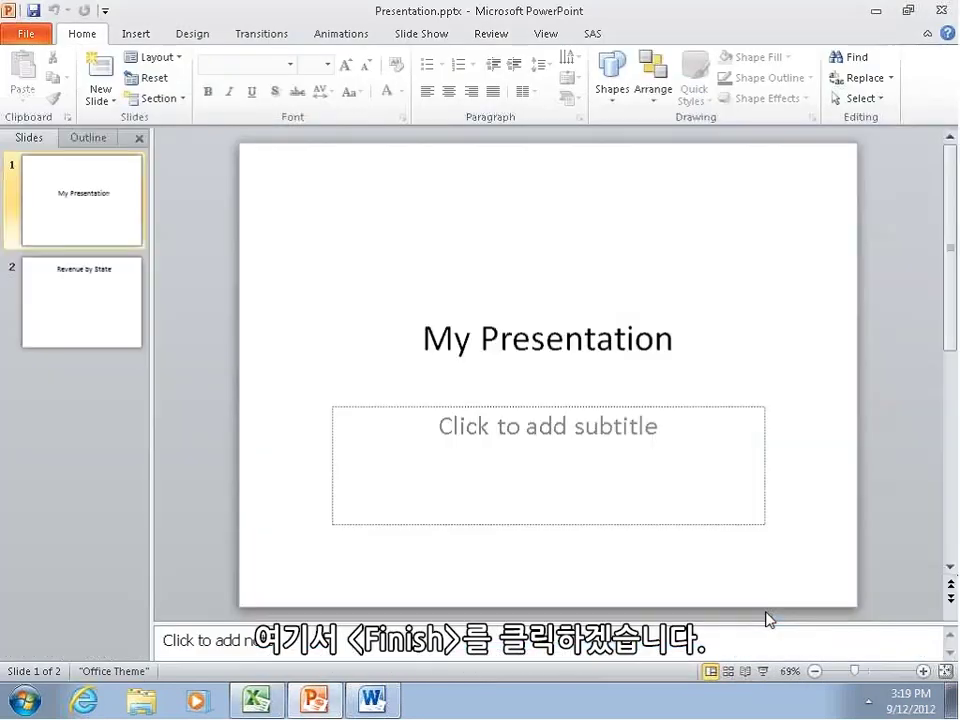
Return to the Excel workbook to view the regenerated dollar-formatted table.
{"action": "left_click", "coordinate": [258, 699]}
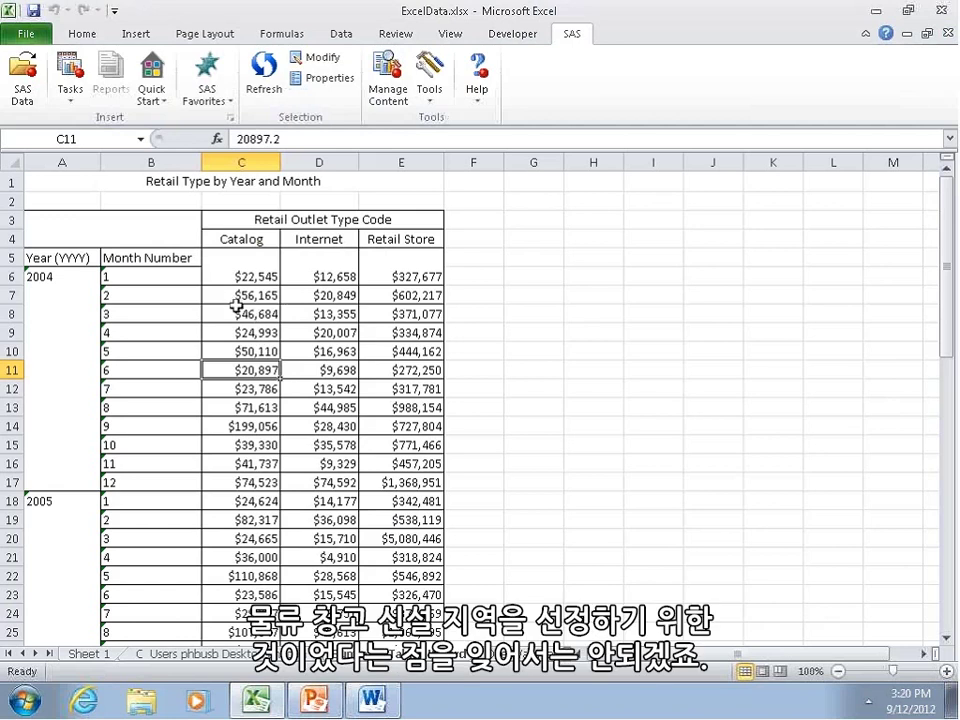
From the transaction data sheet, launch the Map Chart task from the SAS Task Gallery.
{"action": "left_click", "coordinate": [155, 656]}
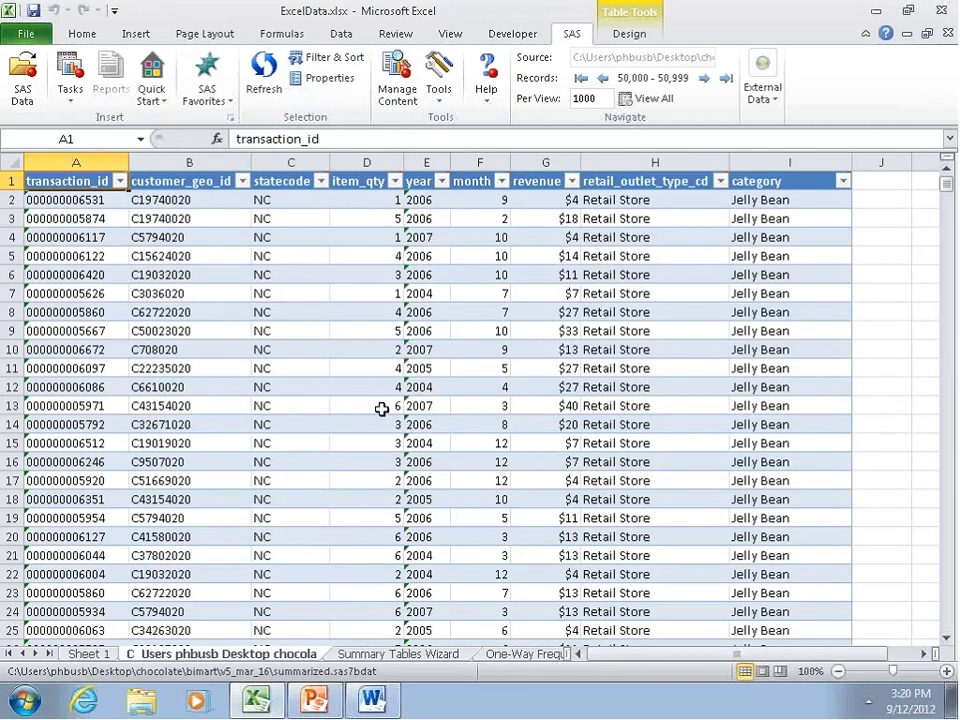
{"action": "left_click", "coordinate": [70, 78]}
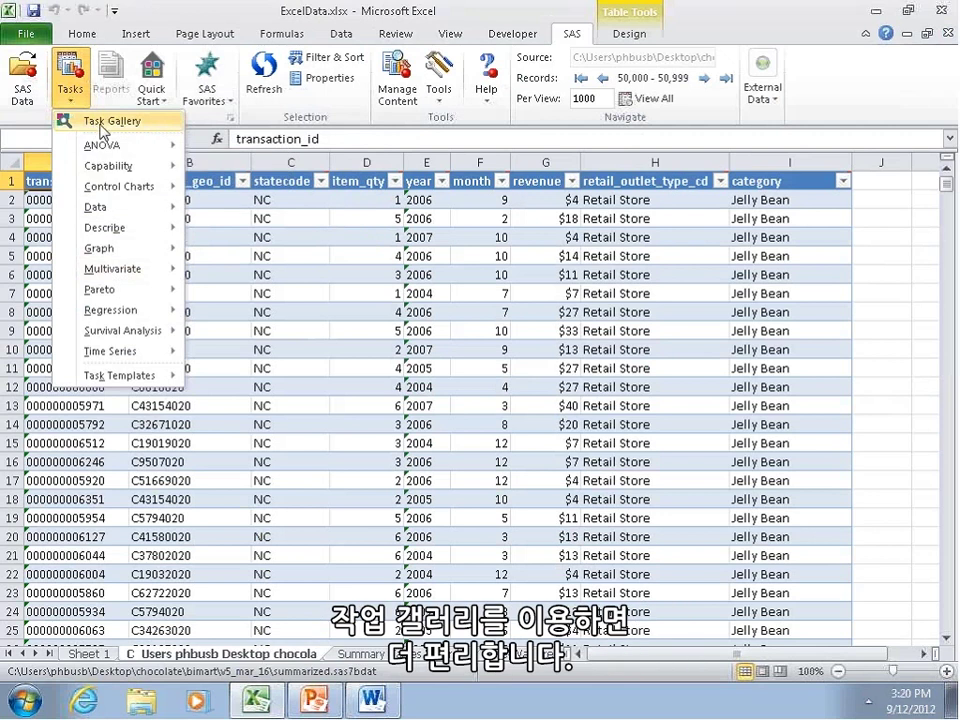
{"action": "left_click", "coordinate": [101, 122]}
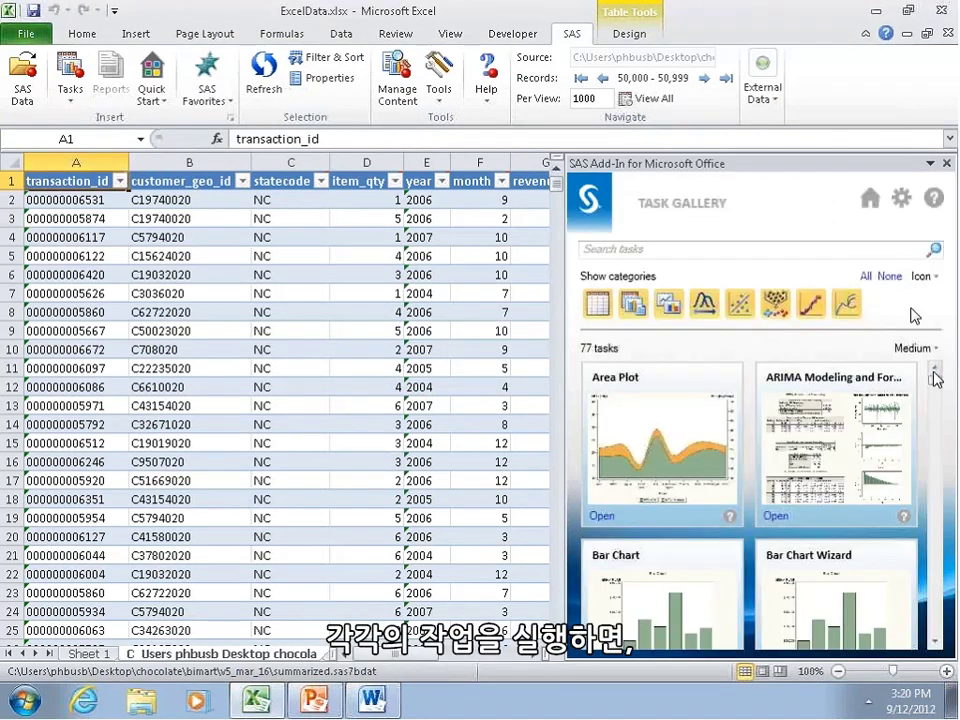
{"action": "left_click_drag", "start_coordinate": [936, 384], "coordinate": [938, 501]}
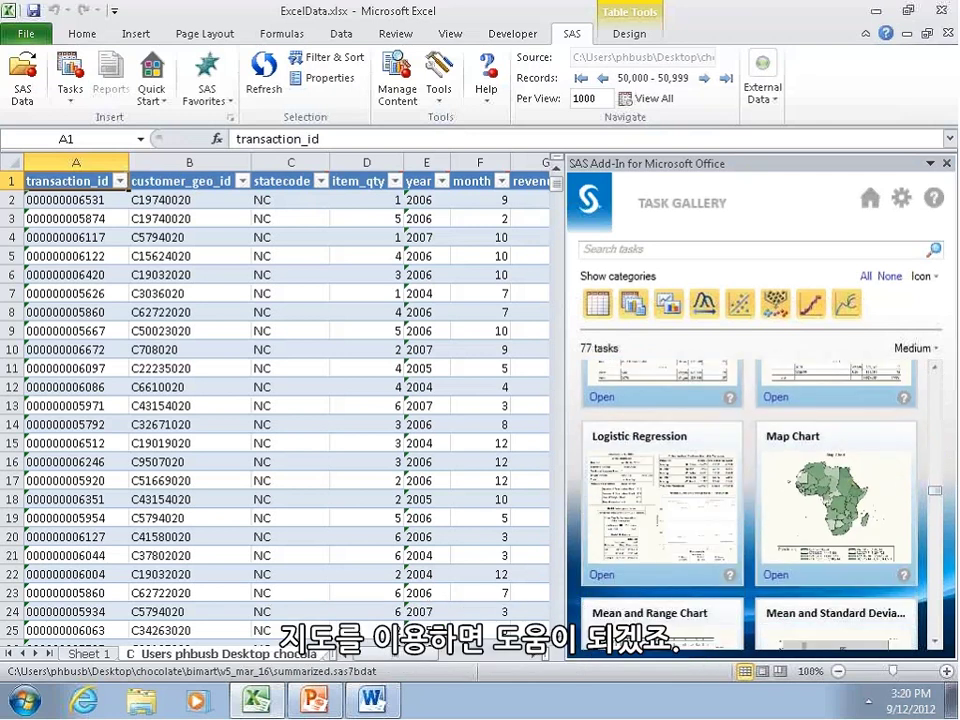
{"action": "left_click", "coordinate": [777, 576]}
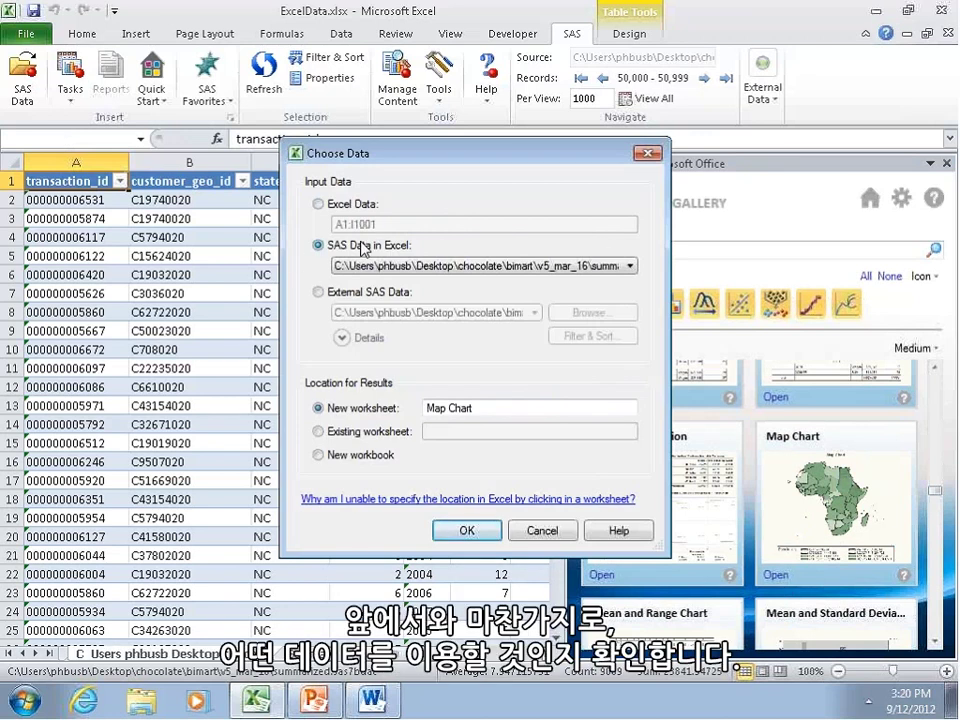
Confirm the data source, choose Riser Map as the map type, and go to the Data page.
{"action": "left_click", "coordinate": [460, 531]}
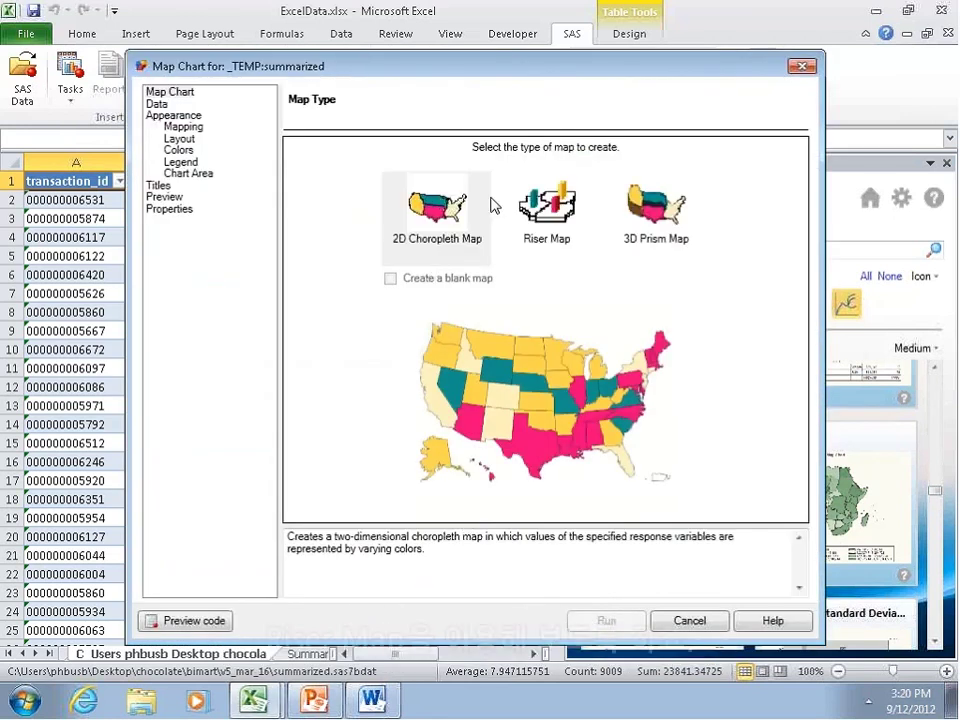
{"action": "left_click", "coordinate": [574, 220]}
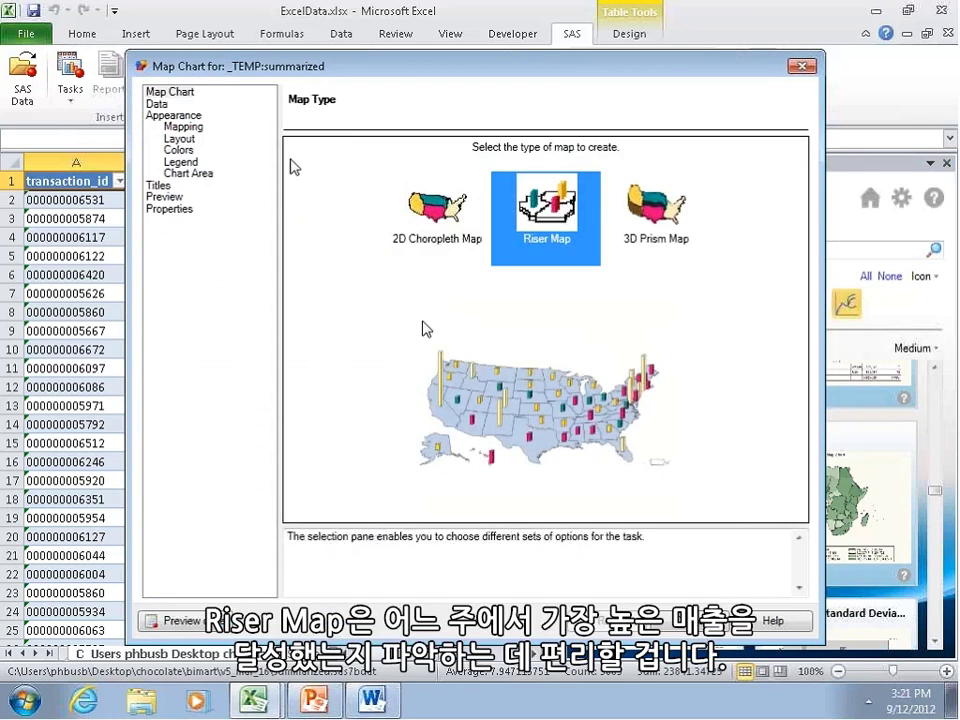
{"action": "left_click", "coordinate": [157, 105]}
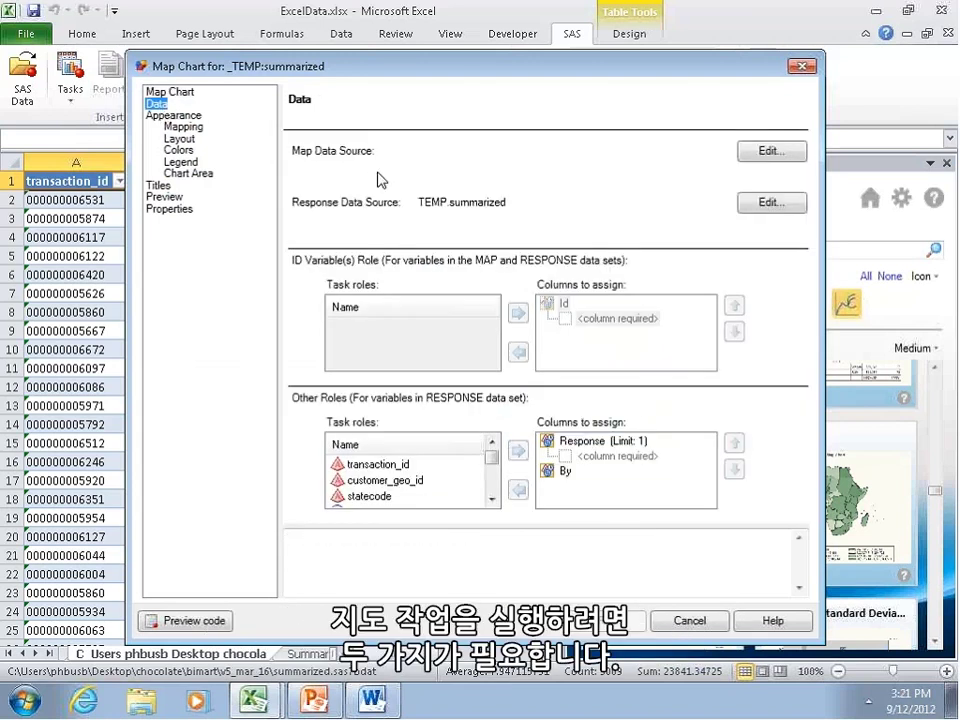
Set MAPS.US as the map data source.
{"action": "left_click", "coordinate": [772, 153]}
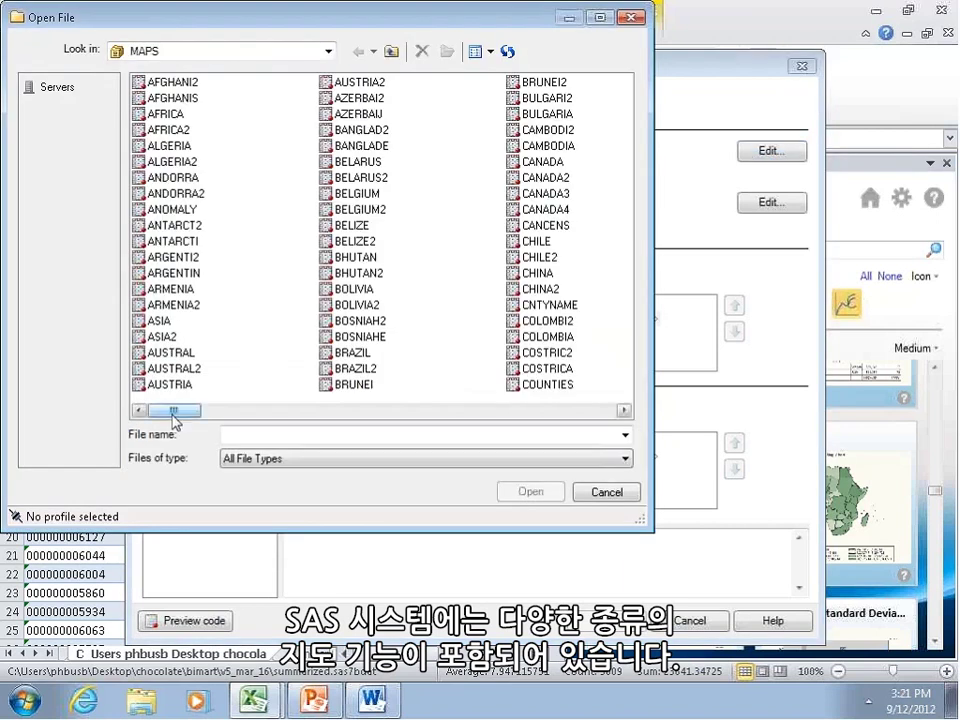
{"action": "left_click_drag", "start_coordinate": [225, 411], "coordinate": [535, 411]}
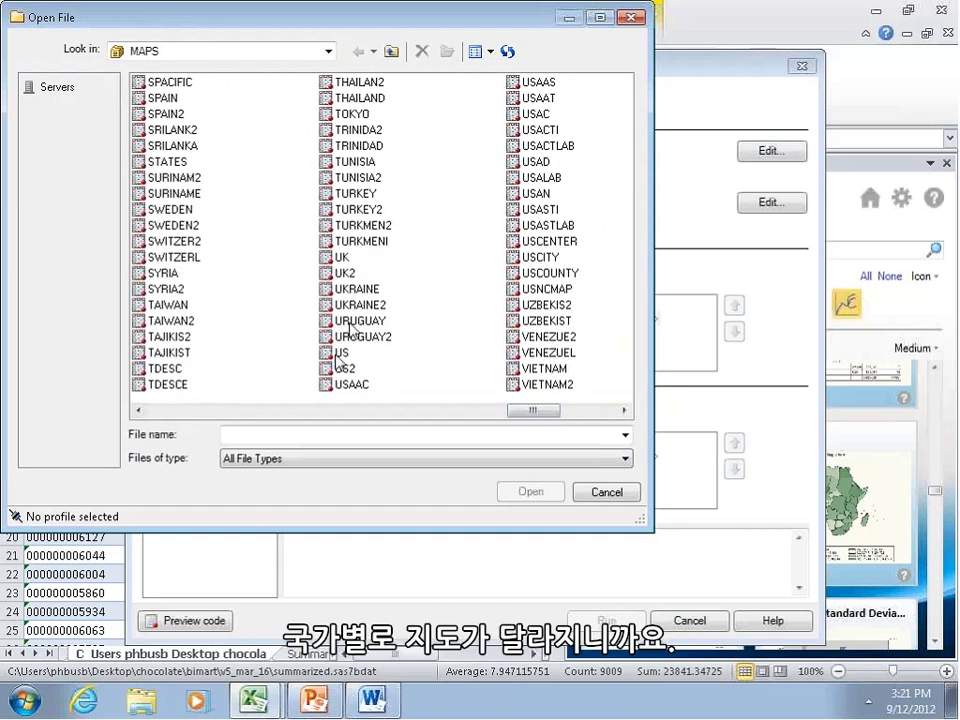
{"action": "left_click", "coordinate": [339, 354]}
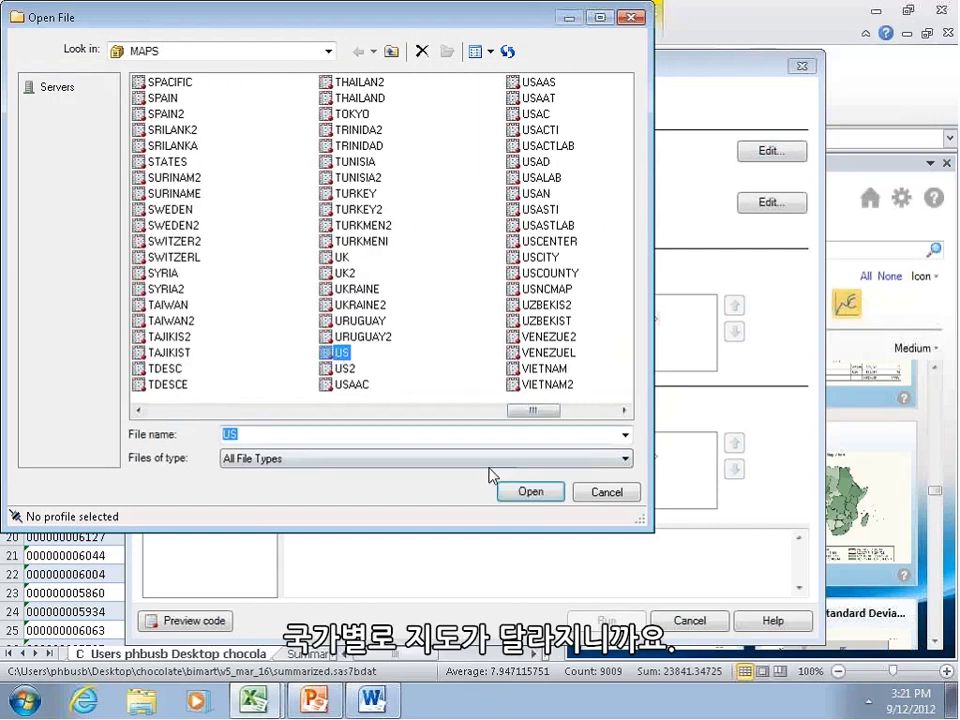
{"action": "left_click", "coordinate": [546, 490]}
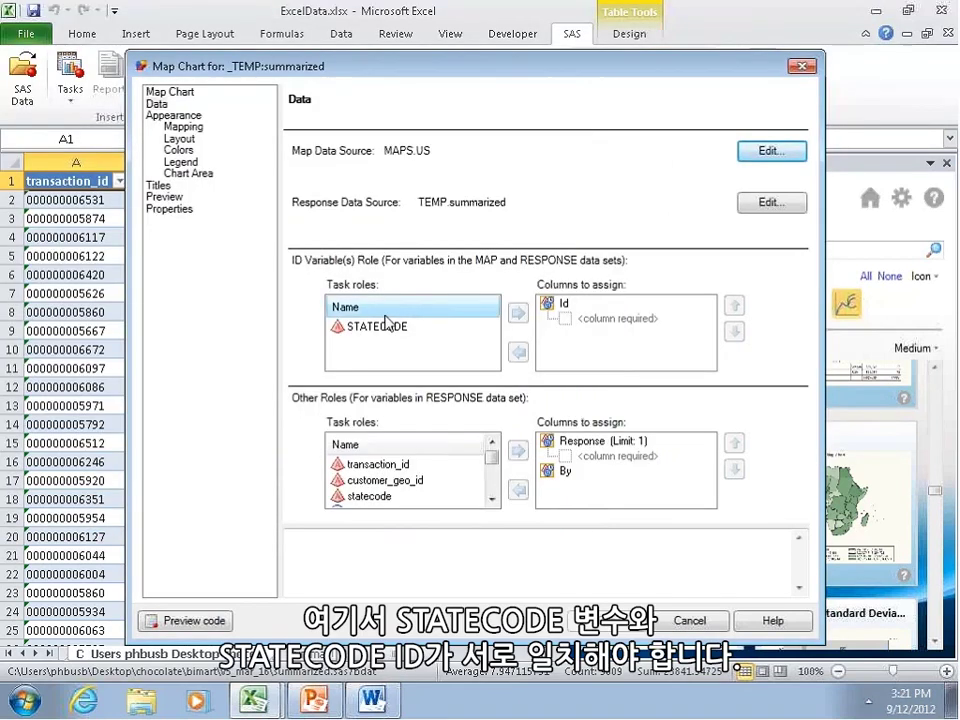
Assign STATECODE as the Id and revenue as the Response, then run the riser map.
{"action": "left_click_drag", "start_coordinate": [355, 333], "coordinate": [650, 328]}
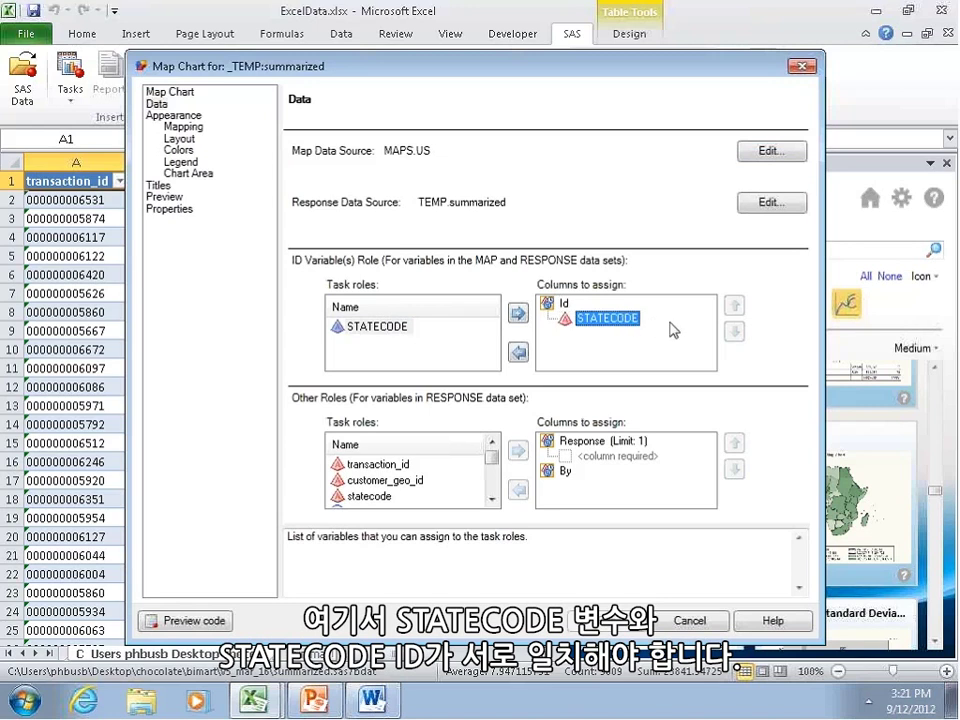
{"action": "left_click_drag", "start_coordinate": [493, 463], "coordinate": [493, 486]}
{"action": "left_click_drag", "start_coordinate": [355, 480], "coordinate": [562, 454]}
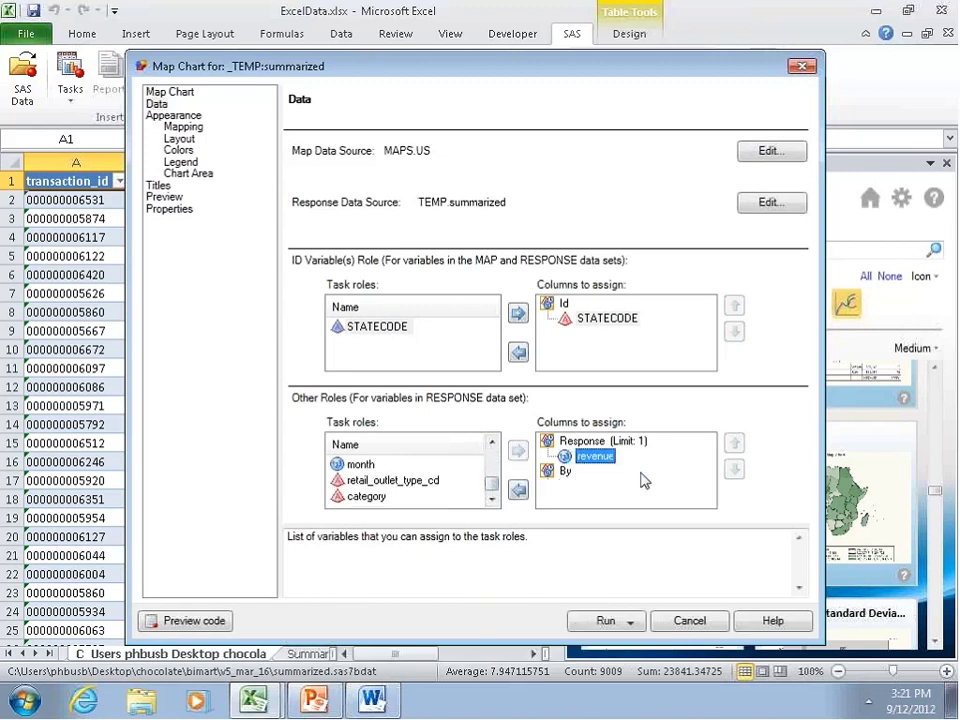
{"action": "left_click", "coordinate": [180, 138]}
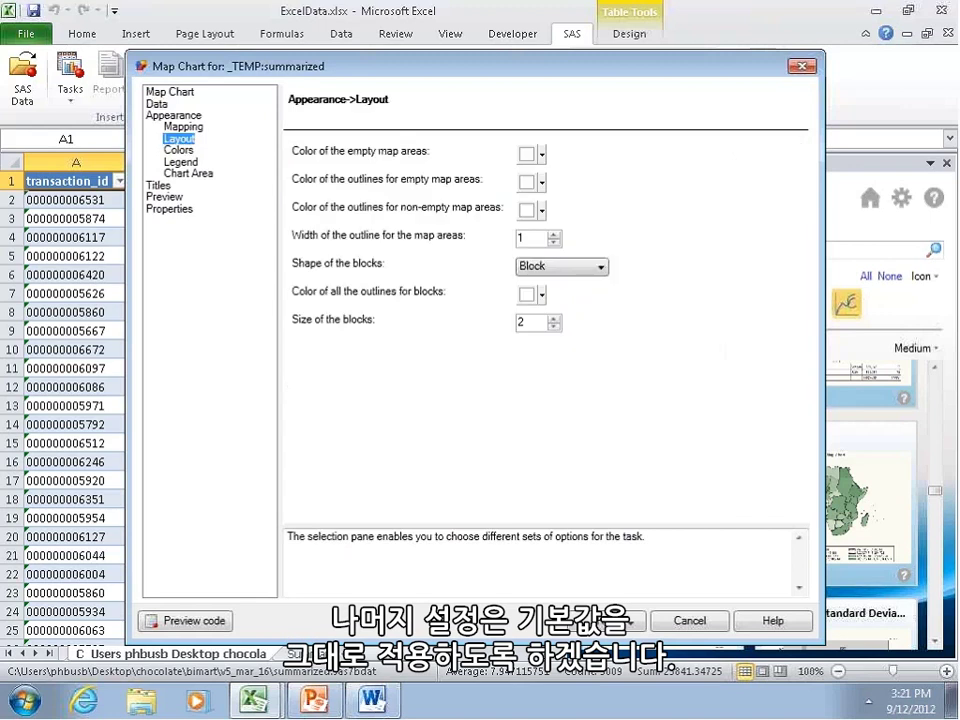
{"action": "left_click", "coordinate": [177, 150]}
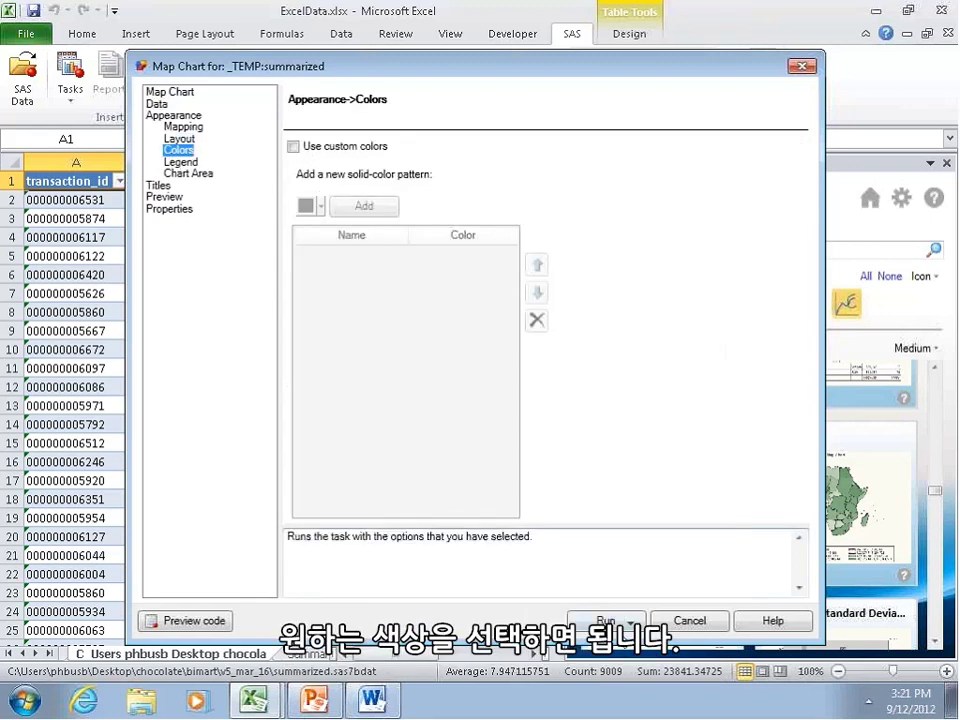
{"action": "left_click", "coordinate": [580, 624]}
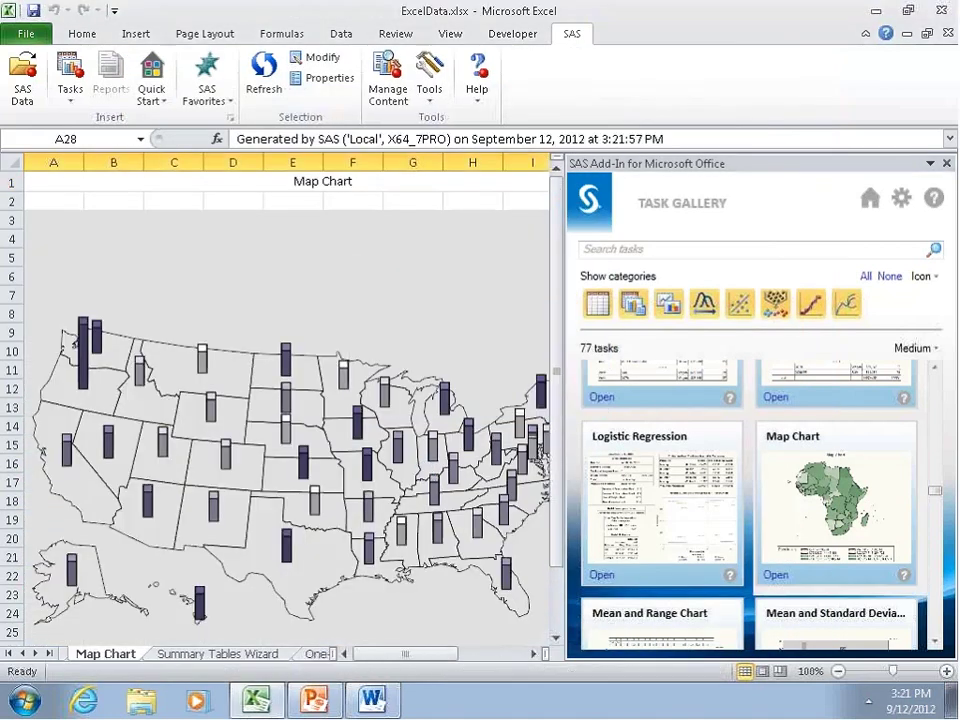
Close the Task Gallery, tilt the riser map into a 3D view, and copy the chart.
{"action": "left_click", "coordinate": [946, 163]}
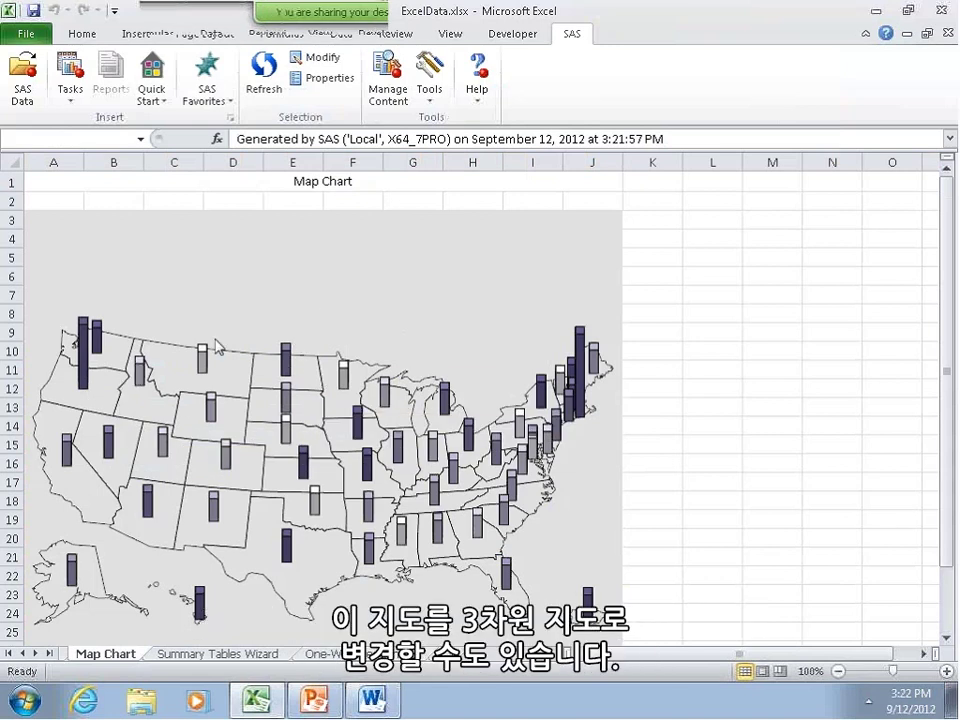
{"action": "left_click_drag", "start_coordinate": [339, 332], "coordinate": [326, 276]}
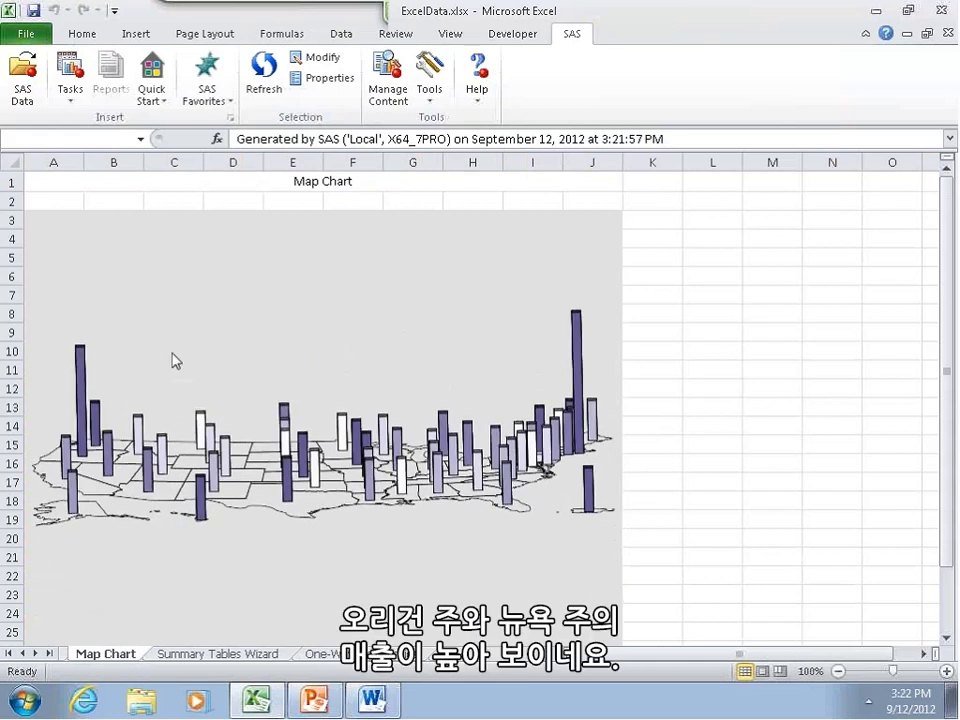
{"action": "mouse_move", "coordinate": [84, 389]}
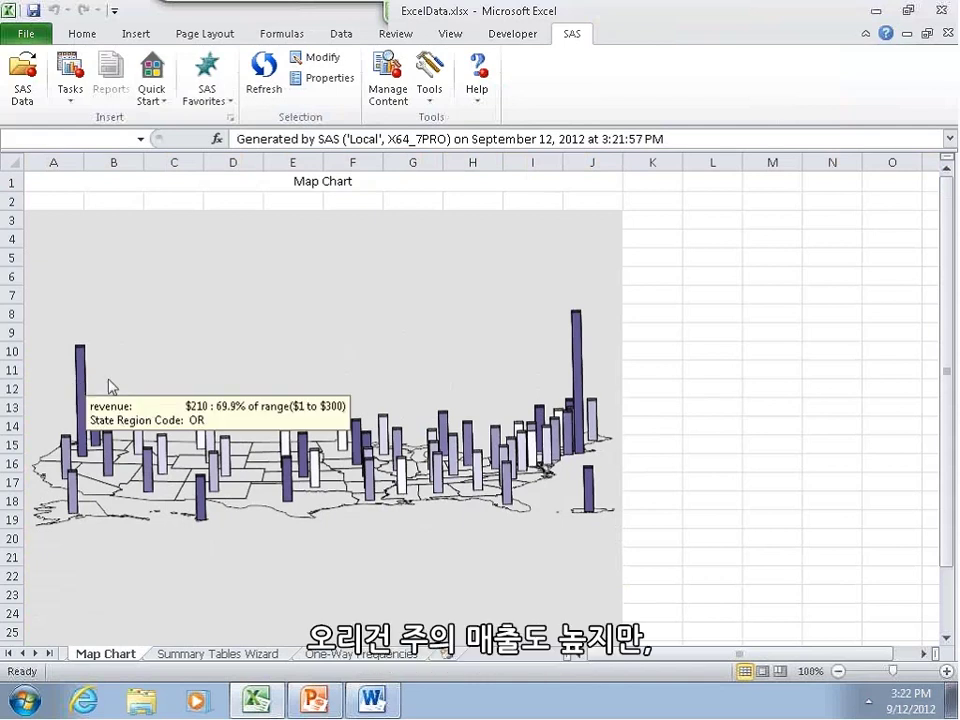
{"action": "mouse_move", "coordinate": [574, 322]}
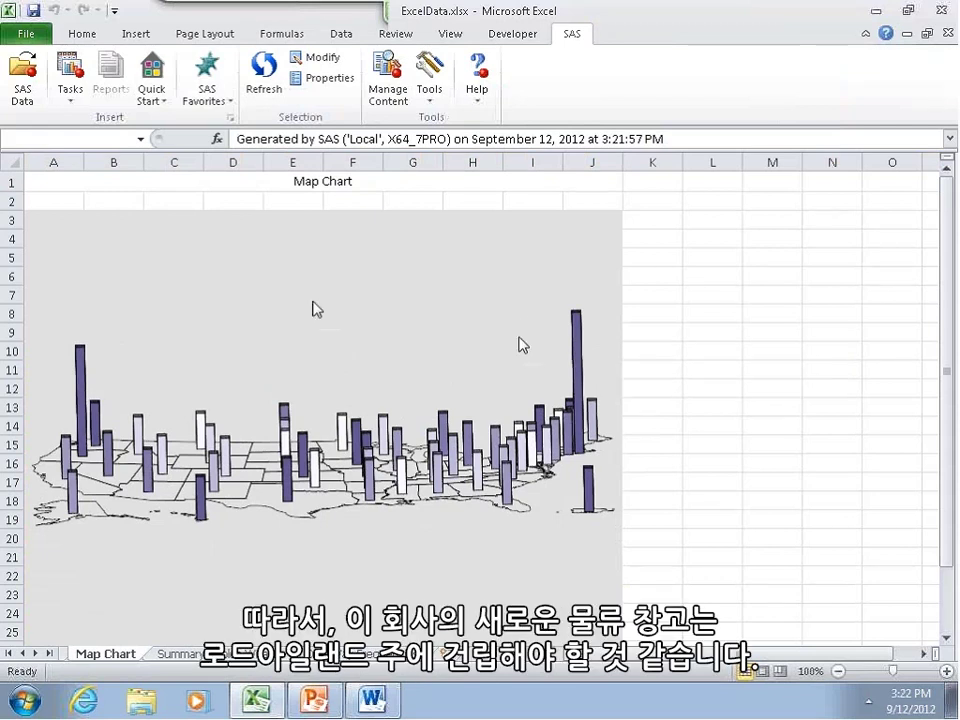
{"action": "right_click", "coordinate": [114, 246]}
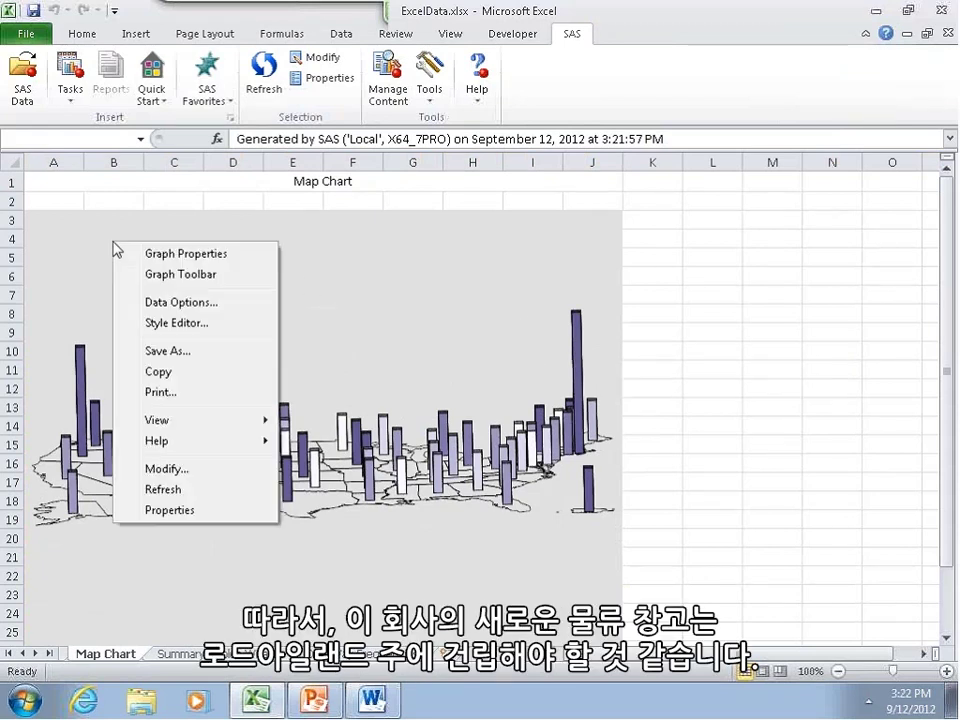
{"action": "left_click", "coordinate": [233, 378]}
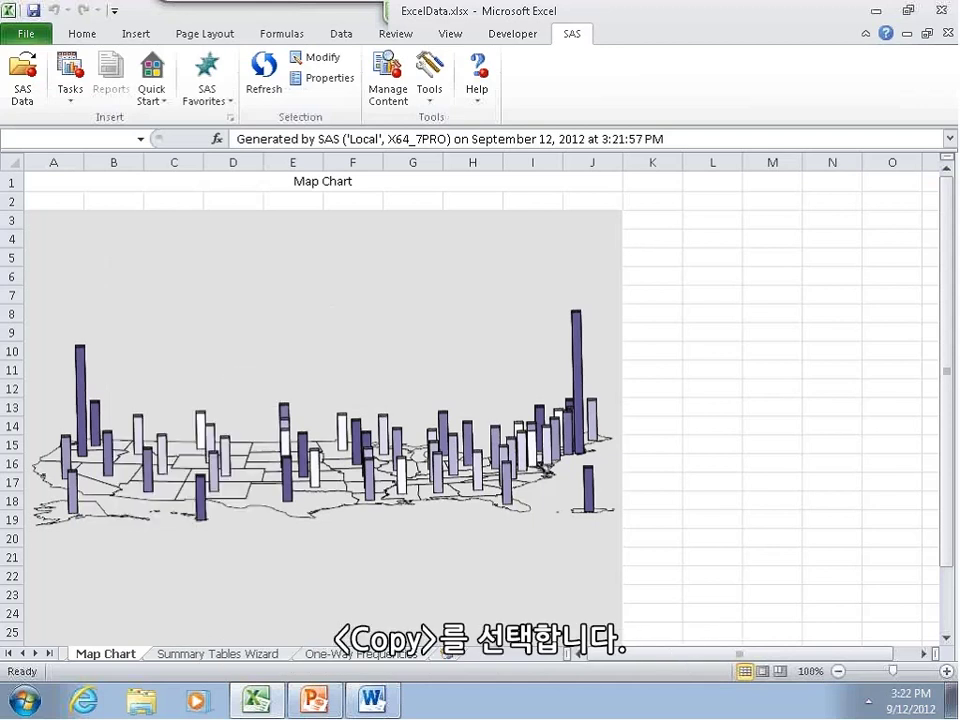
Paste the riser map into PaperInProgress.docx after the first paragraph and shrink it.
{"action": "left_click", "coordinate": [372, 706]}
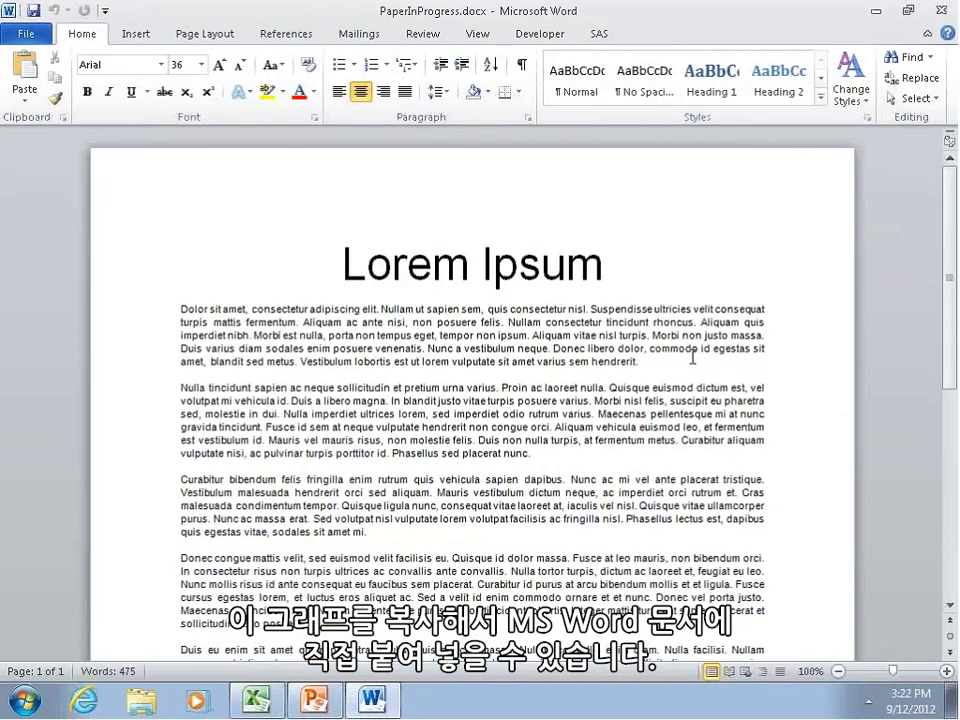
{"action": "left_click", "coordinate": [692, 358]}
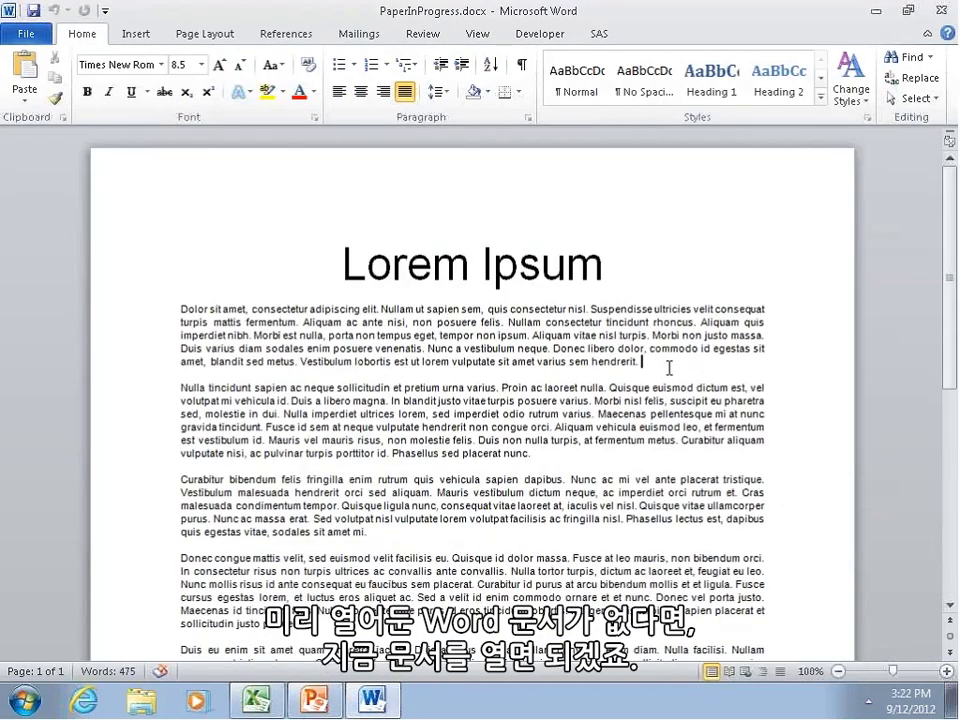
{"action": "key", "text": "ctrl+v"}
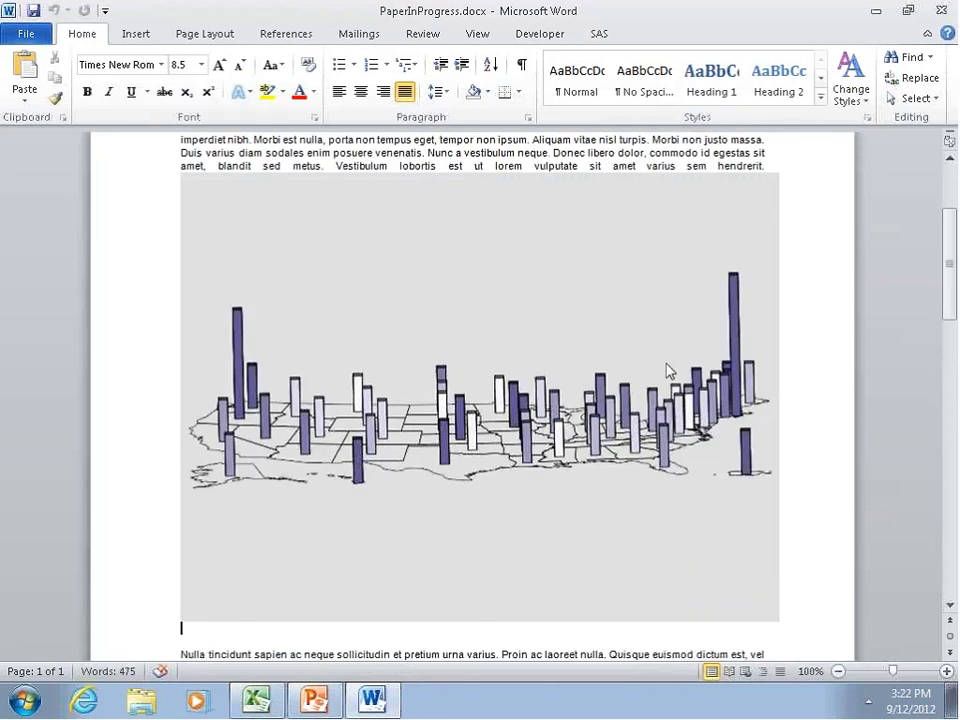
{"action": "left_click", "coordinate": [531, 369]}
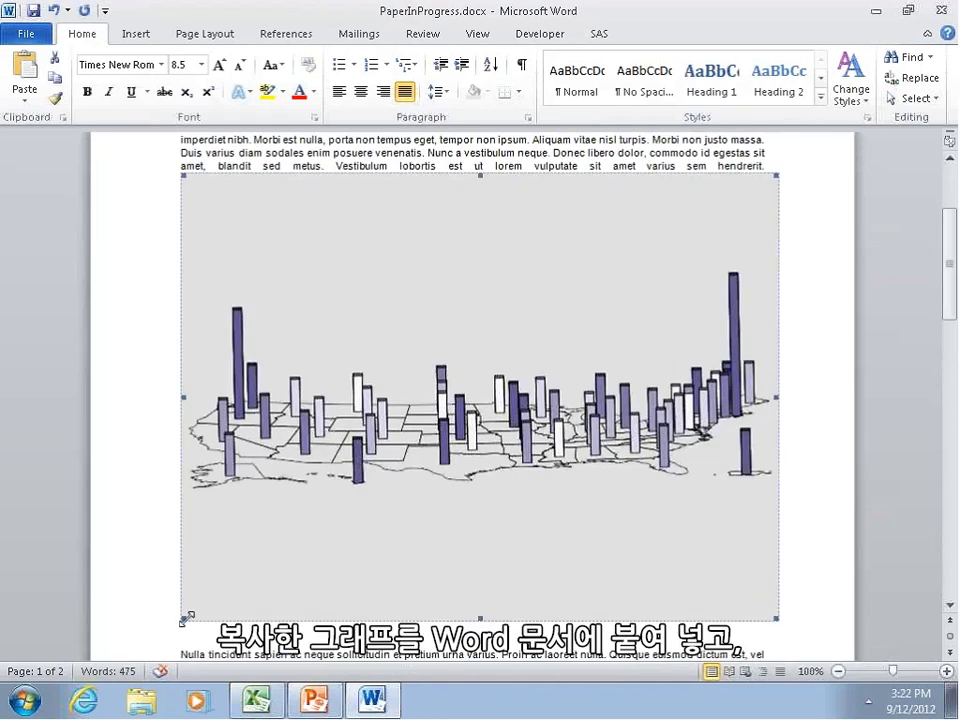
{"action": "left_click_drag", "start_coordinate": [185, 617], "coordinate": [473, 402]}
Set the map's layout to Square text wrapping with Right alignment.
{"action": "right_click", "coordinate": [358, 252]}
{"action": "left_click", "coordinate": [445, 441]}
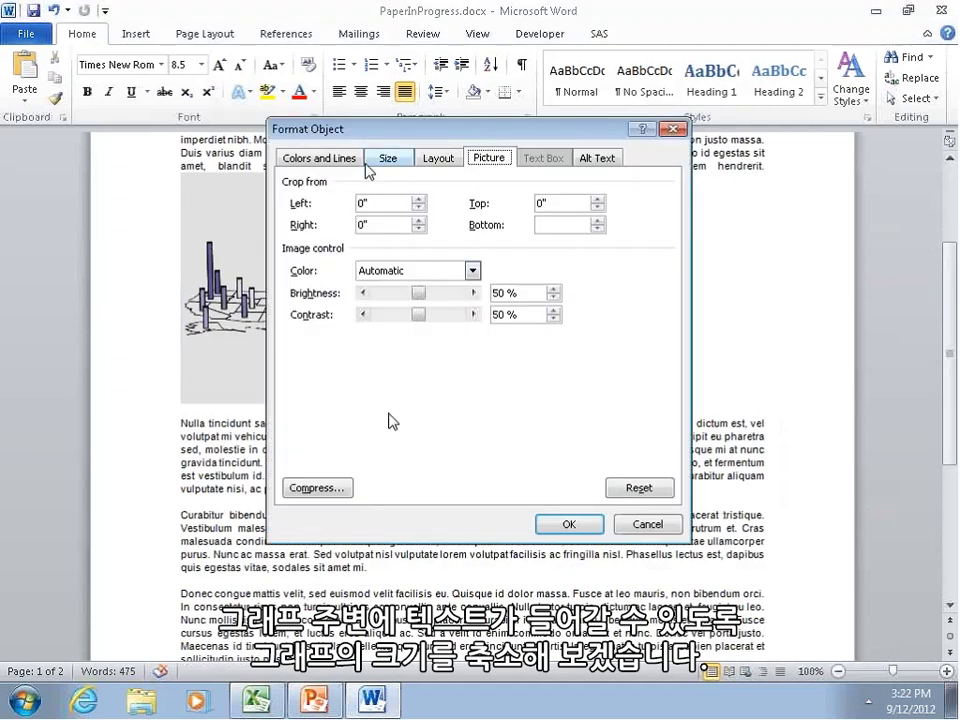
{"action": "left_click", "coordinate": [440, 160]}
{"action": "left_click", "coordinate": [400, 222]}
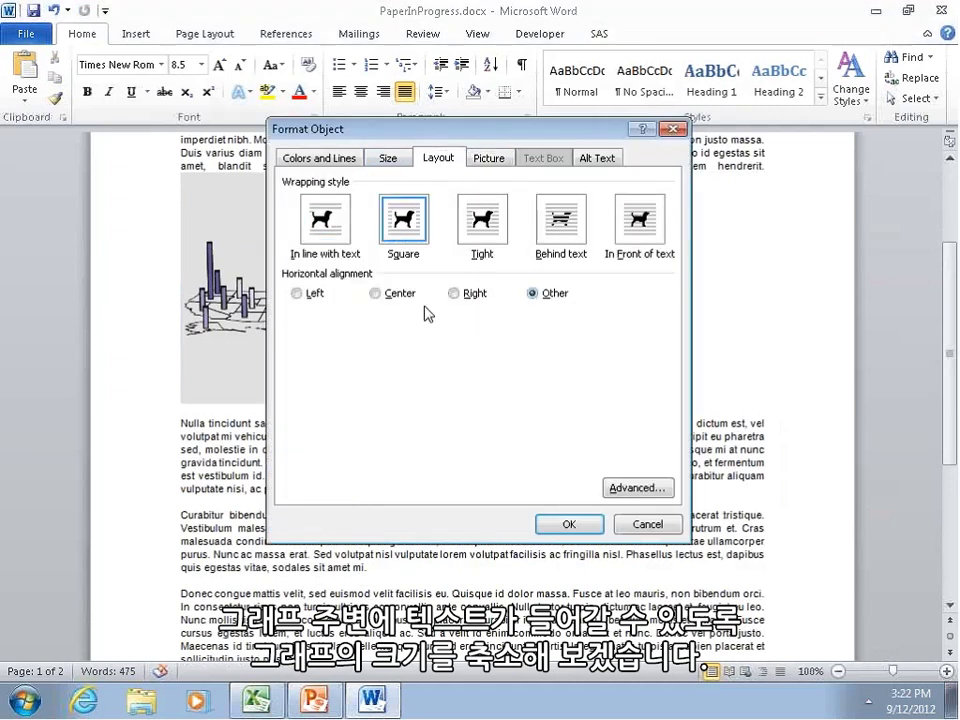
{"action": "left_click", "coordinate": [454, 293]}
{"action": "left_click", "coordinate": [568, 524]}
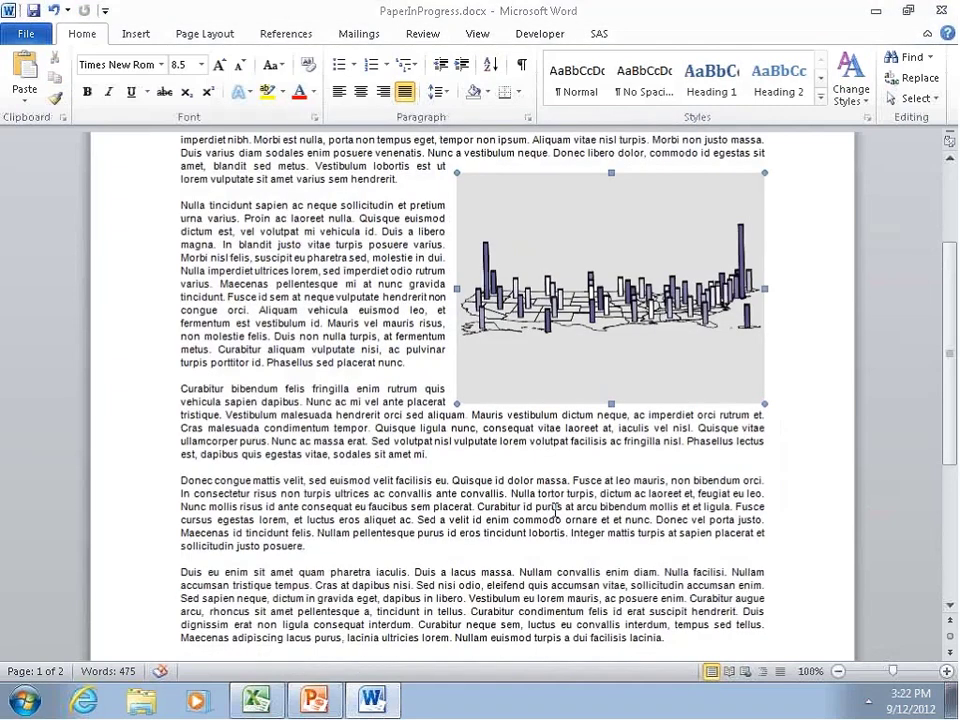
{"action": "scroll", "coordinate": [636, 326], "scroll_direction": "up", "scroll_amount": 2}
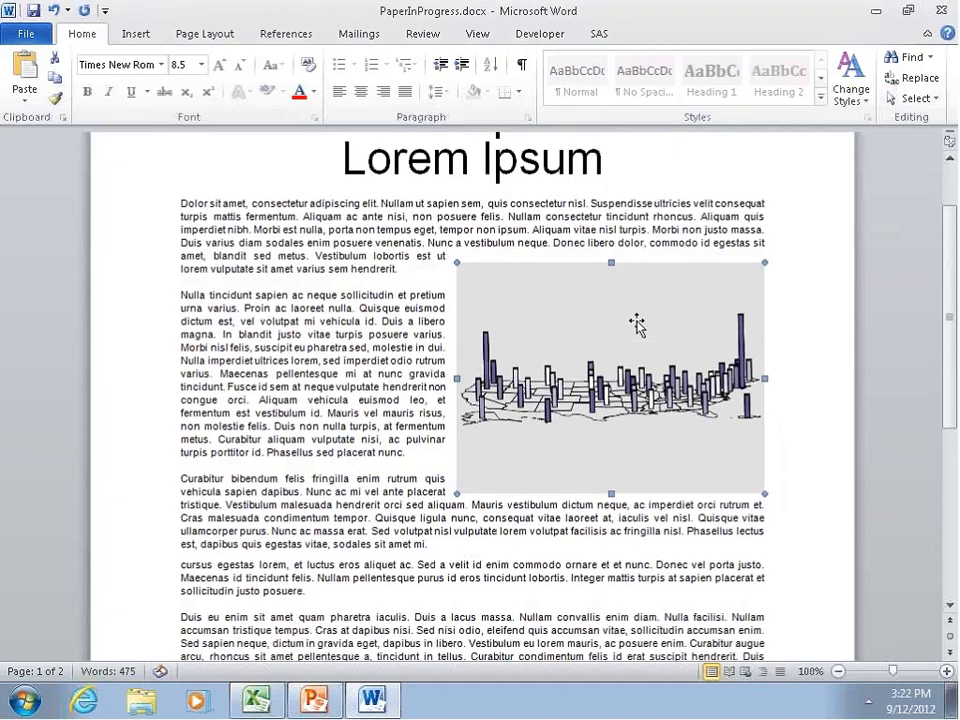
{"action": "left_click", "coordinate": [331, 334]}
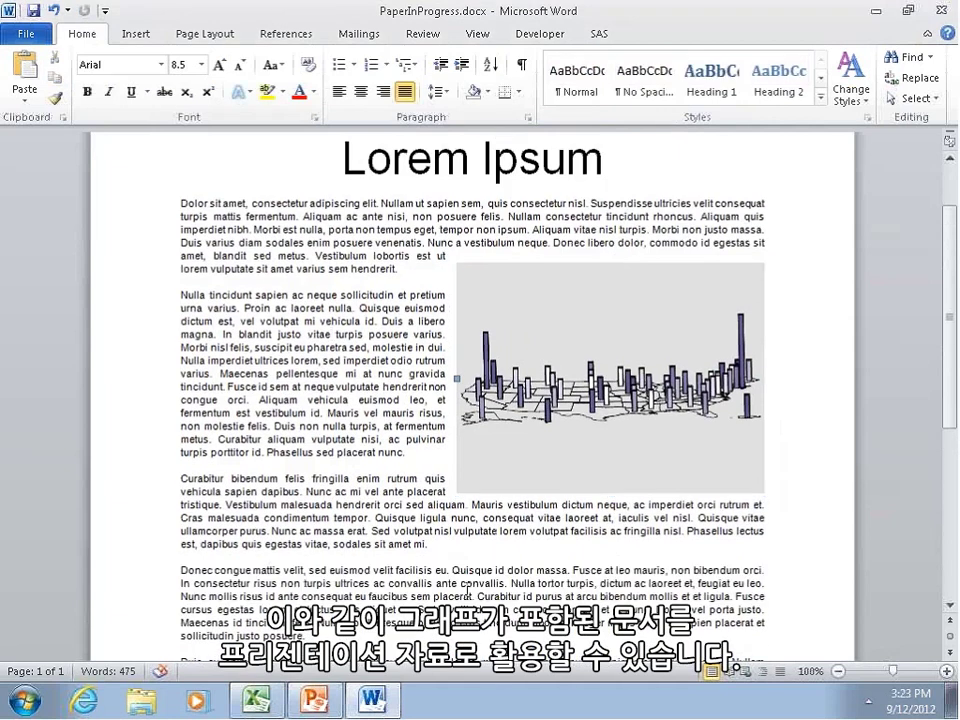
Paste the 3D riser map onto PowerPoint slide 2, Revenue by State.
{"action": "left_click", "coordinate": [318, 705]}
{"action": "left_click", "coordinate": [101, 300]}
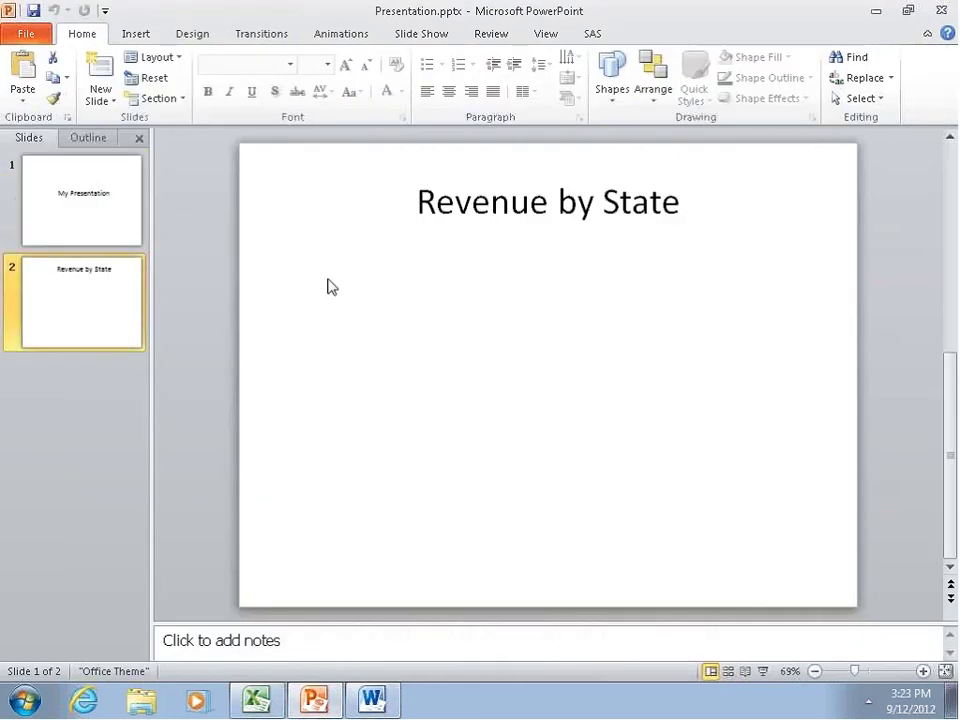
{"action": "left_click", "coordinate": [508, 292]}
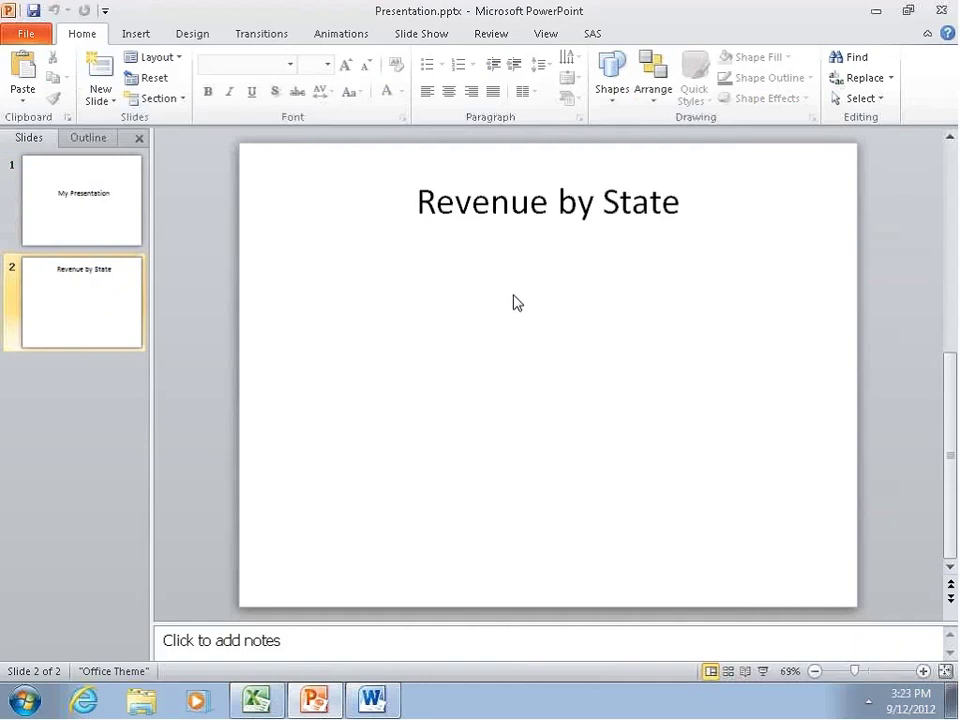
{"action": "key", "text": "ctrl+v"}
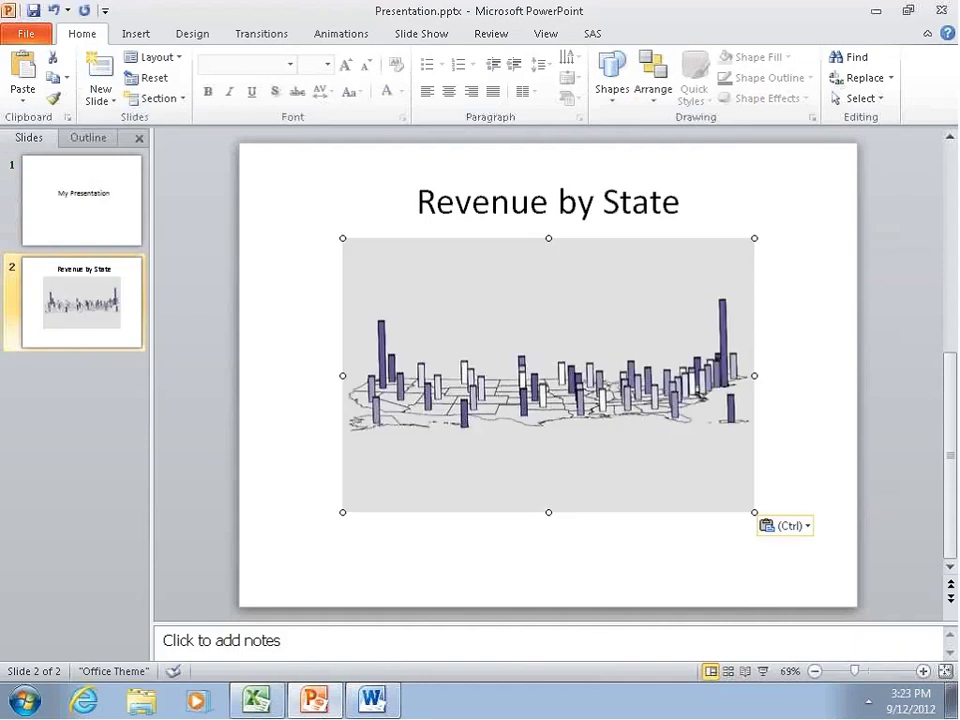